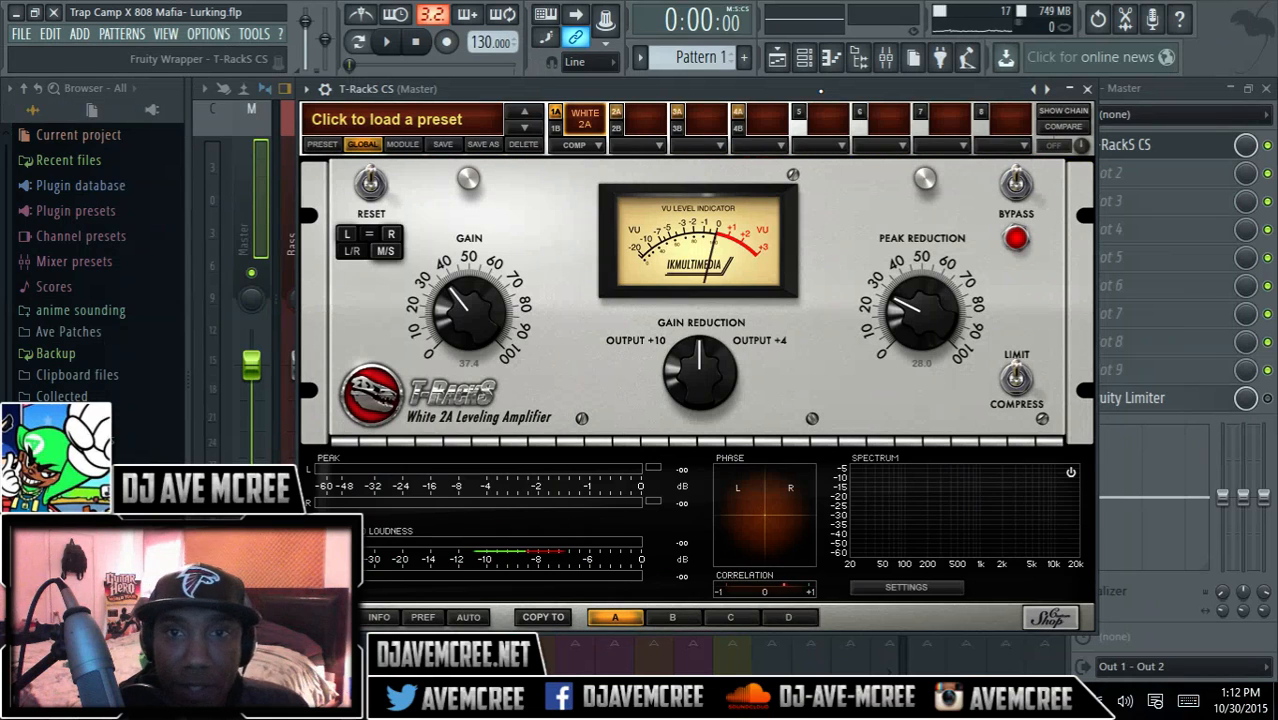
# - Disable T-RackS CS on the master track and play the song a few times to hear it unprocessed
pyautogui.moveTo(822, 90); pyautogui.dragTo(871, 91)
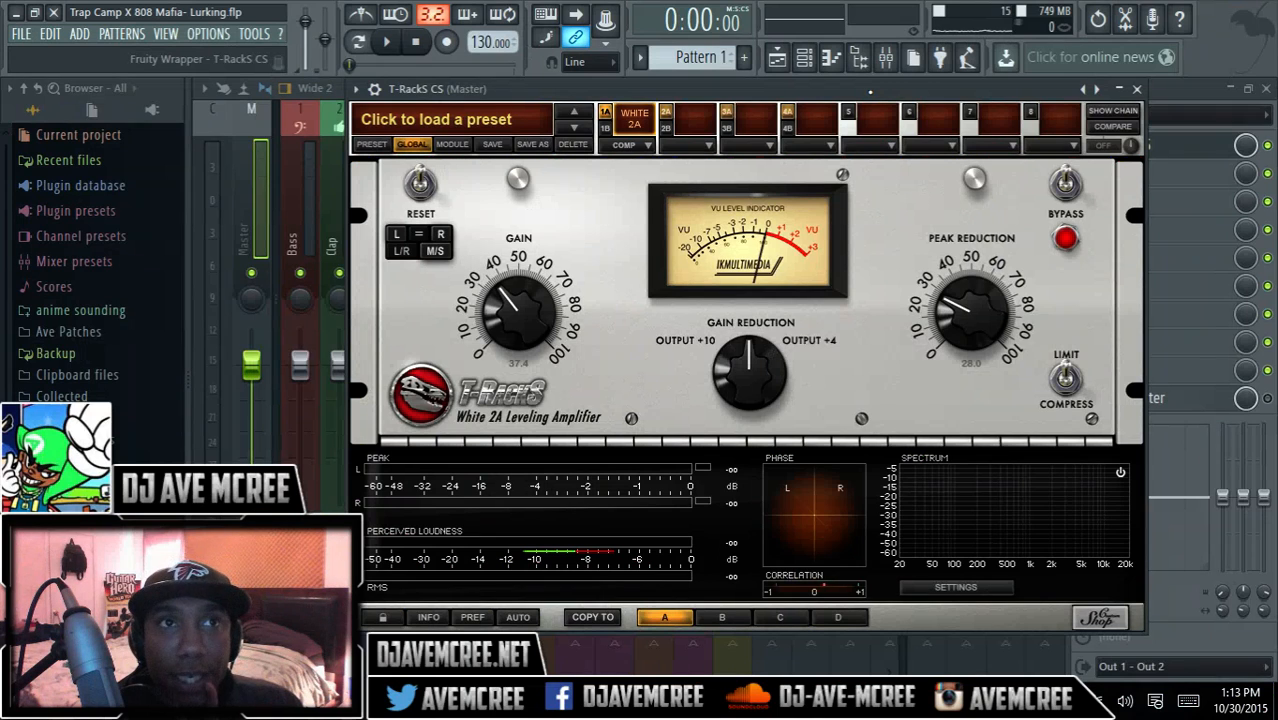
pyautogui.click(1269, 147)
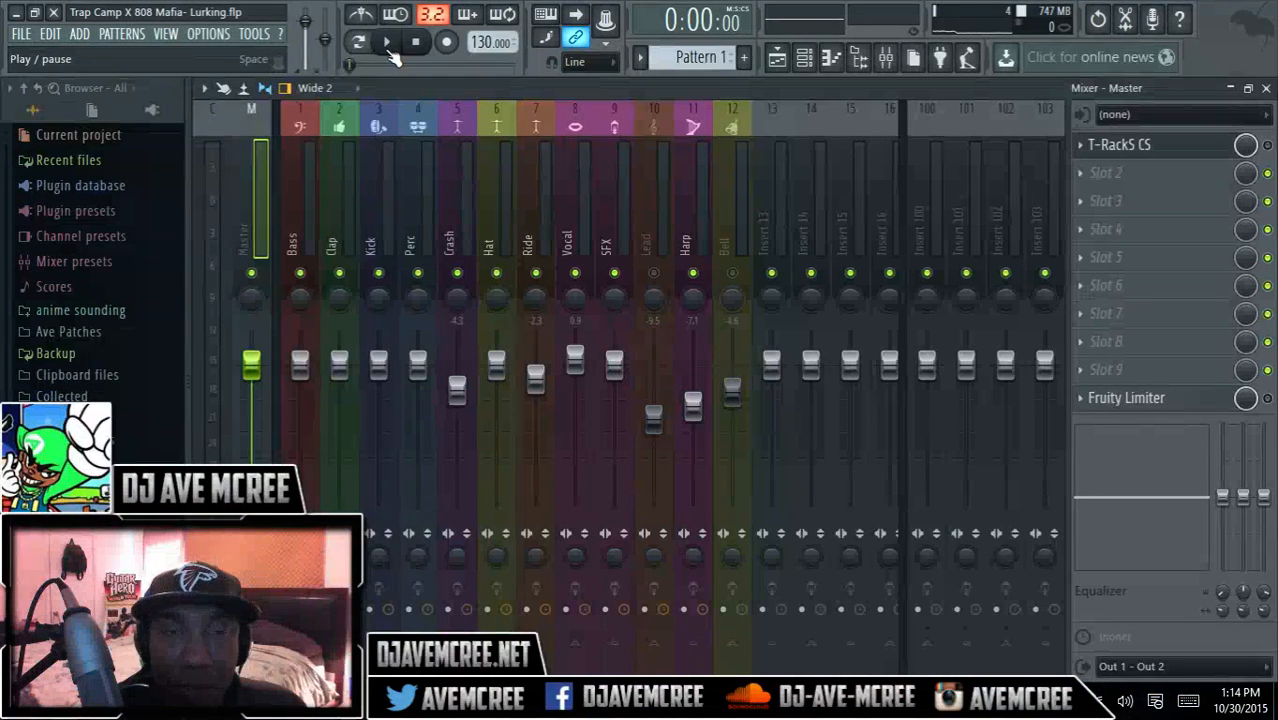
pyautogui.click(387, 42)
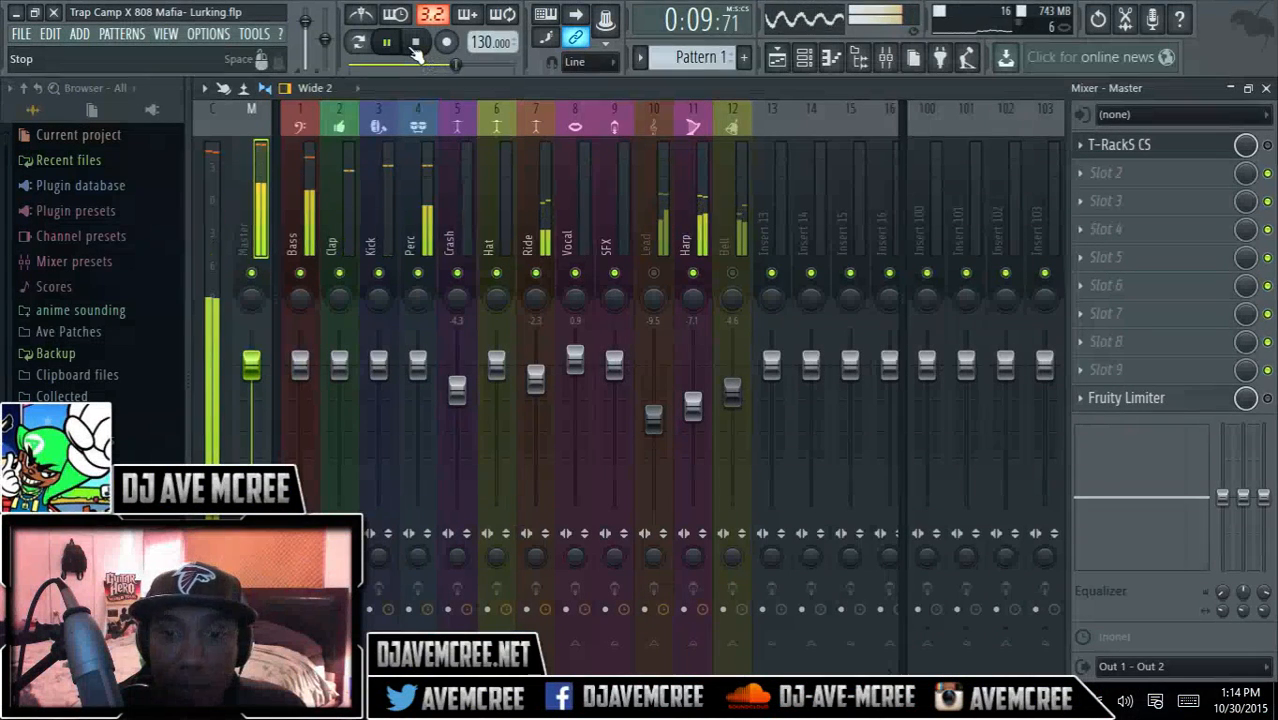
pyautogui.click(416, 48)
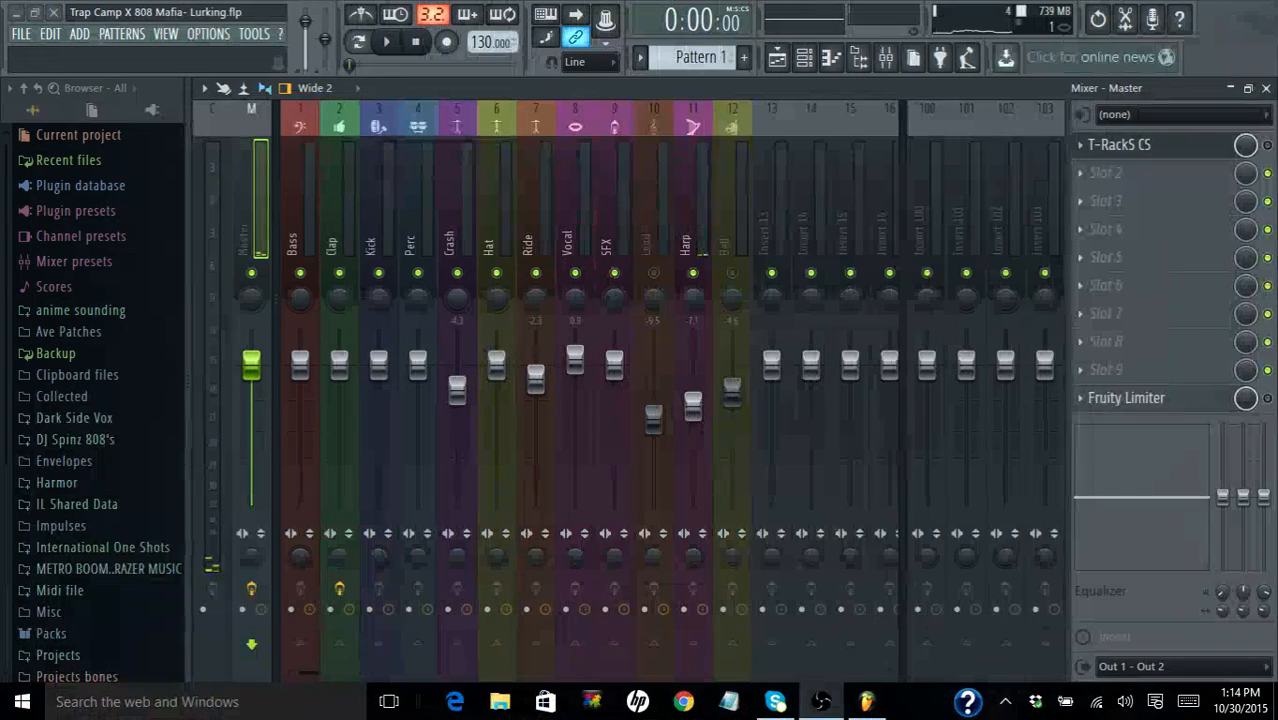
pyautogui.click(389, 44)
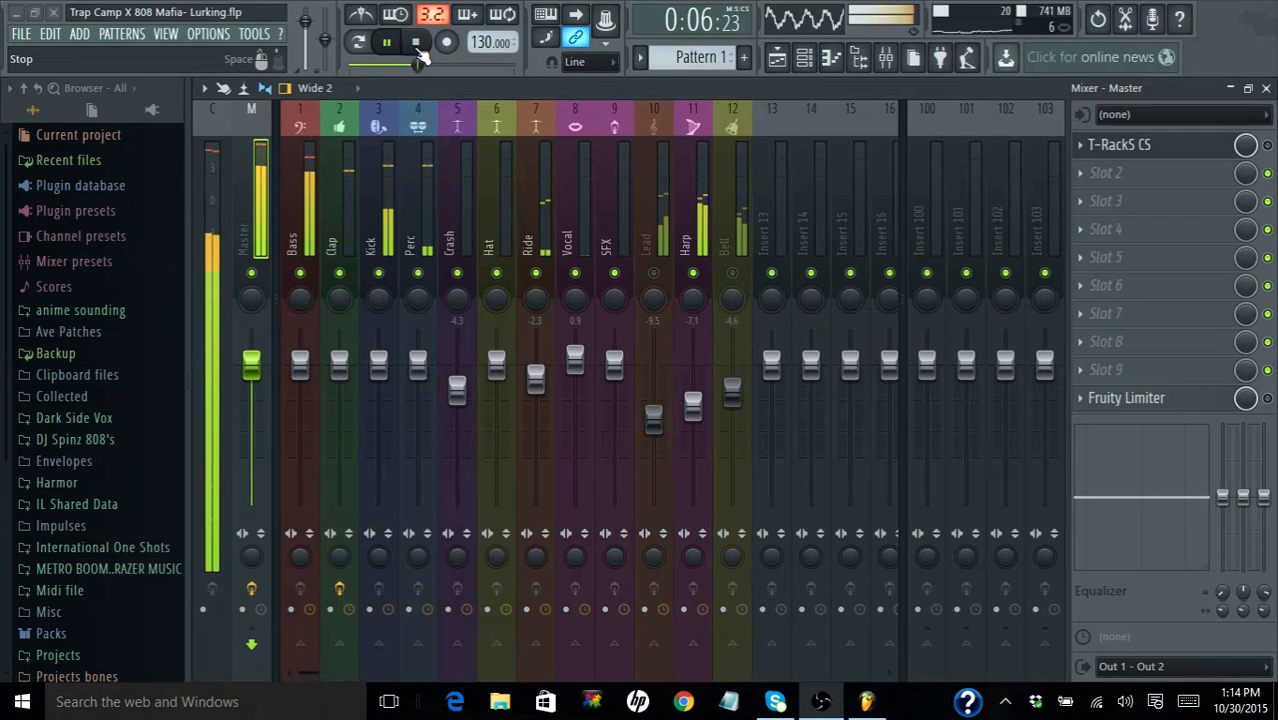
pyautogui.click(418, 48)
pyautogui.click(386, 42)
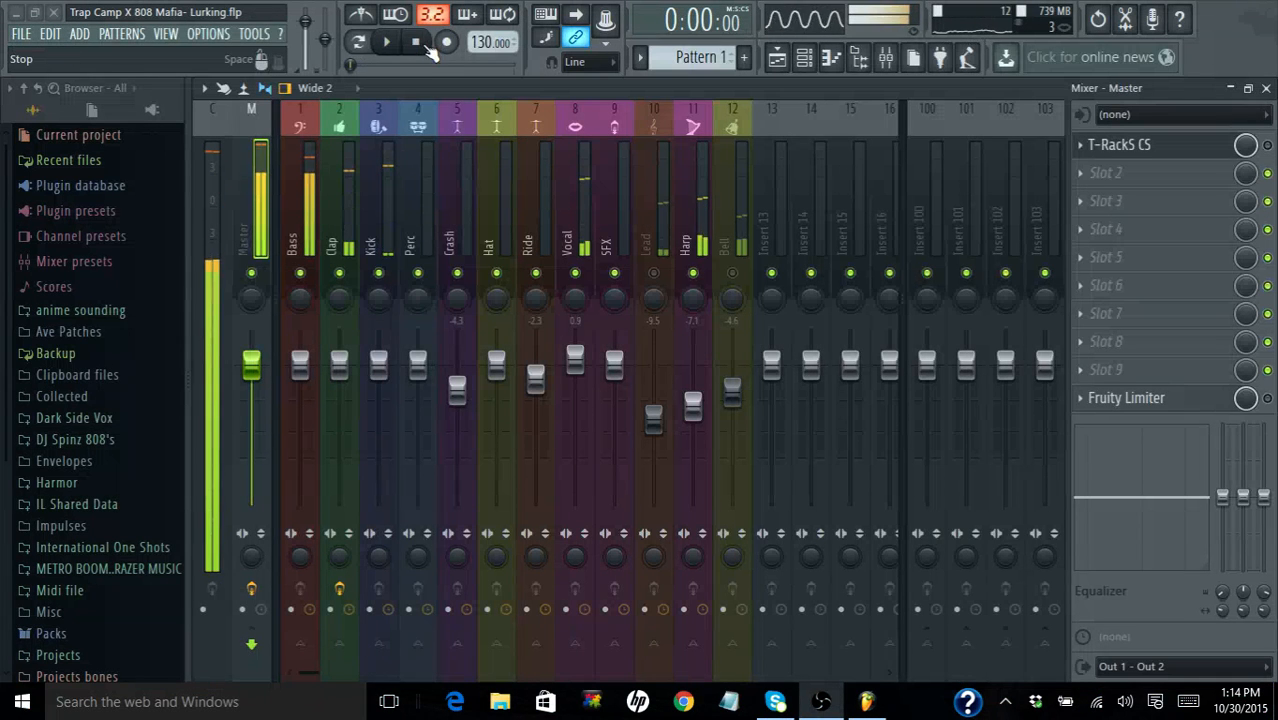
# - Open the T-RackS CS editor from the master's effect slot and toggle the Detached option of its window
pyautogui.click(1150, 144)
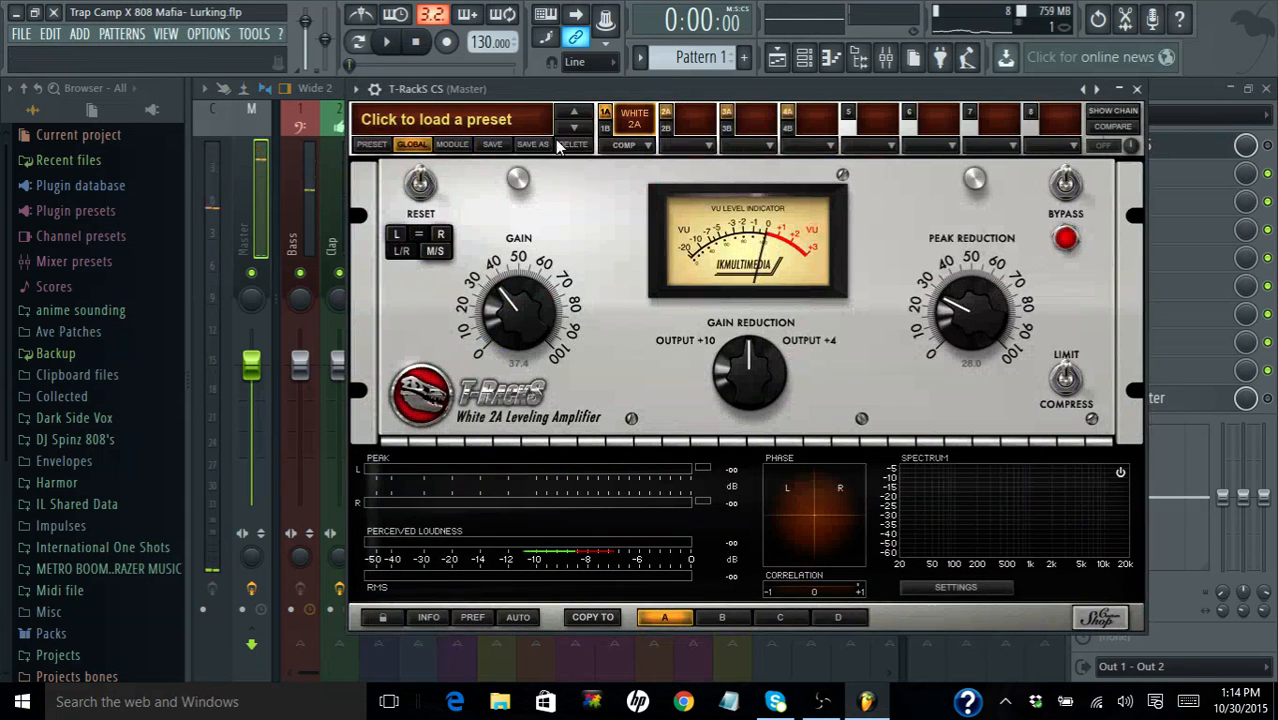
pyautogui.click(355, 89)
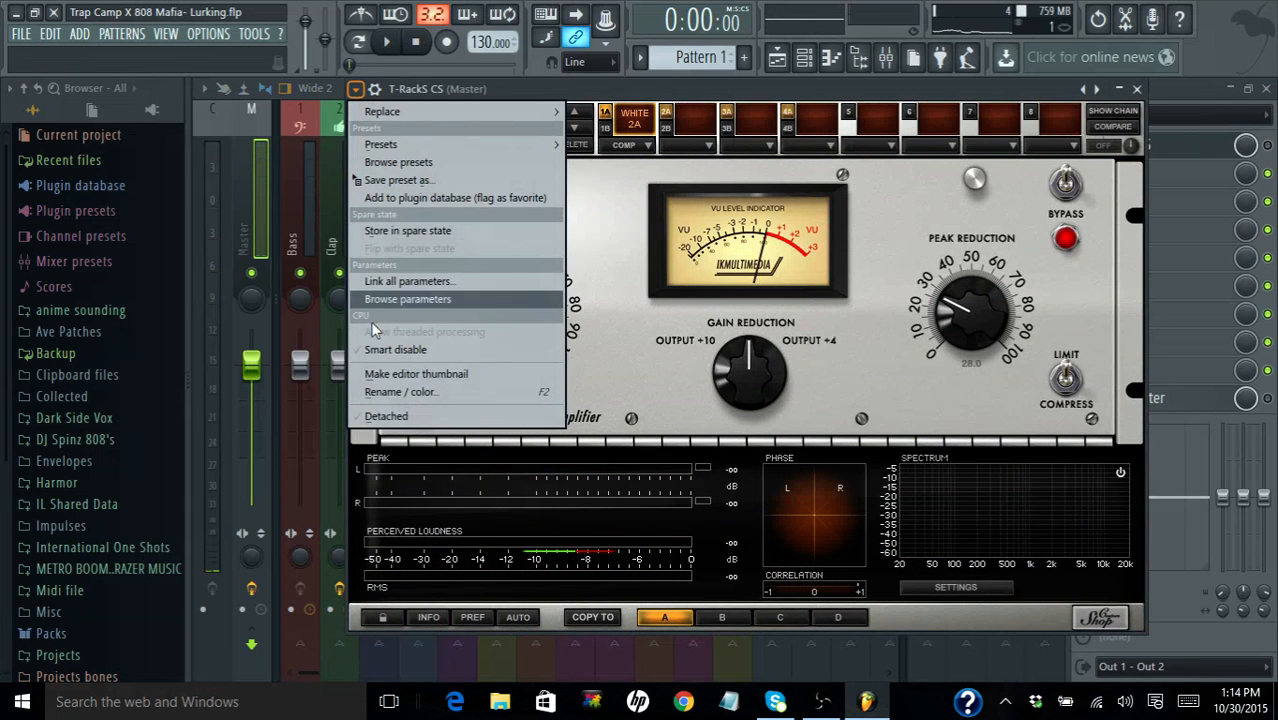
pyautogui.click(388, 440)
pyautogui.click(353, 89)
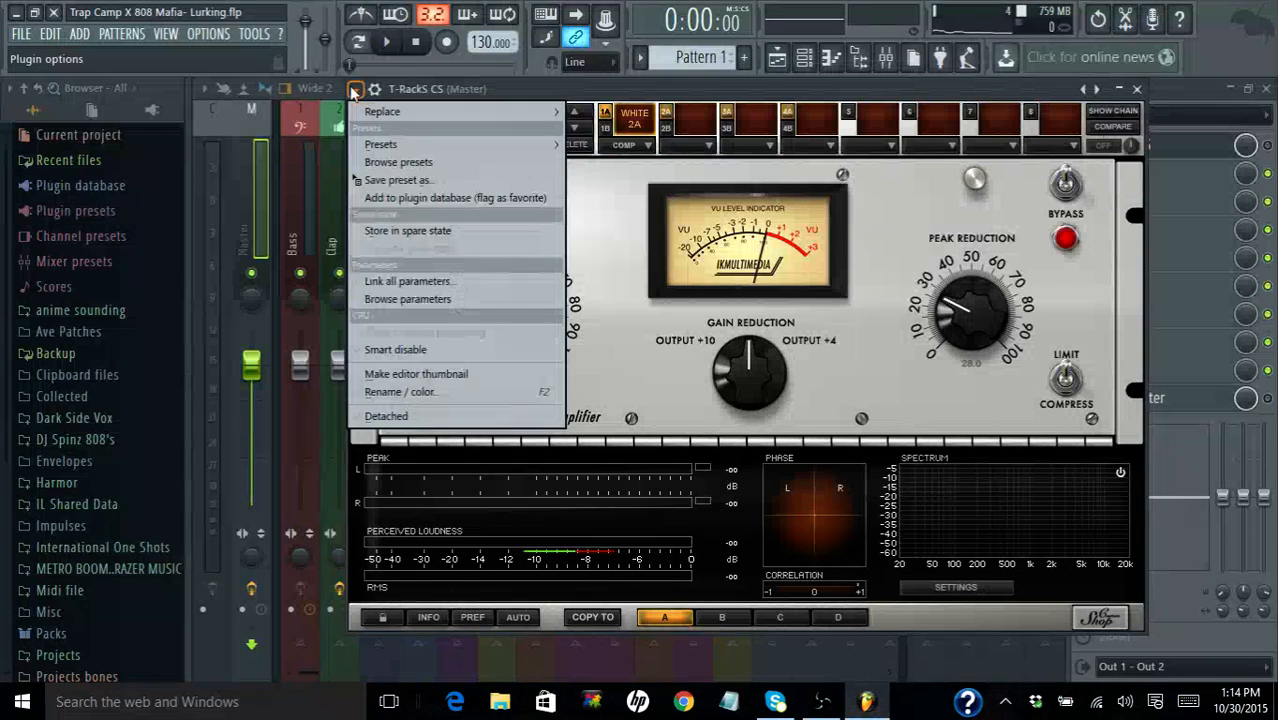
pyautogui.click(372, 416)
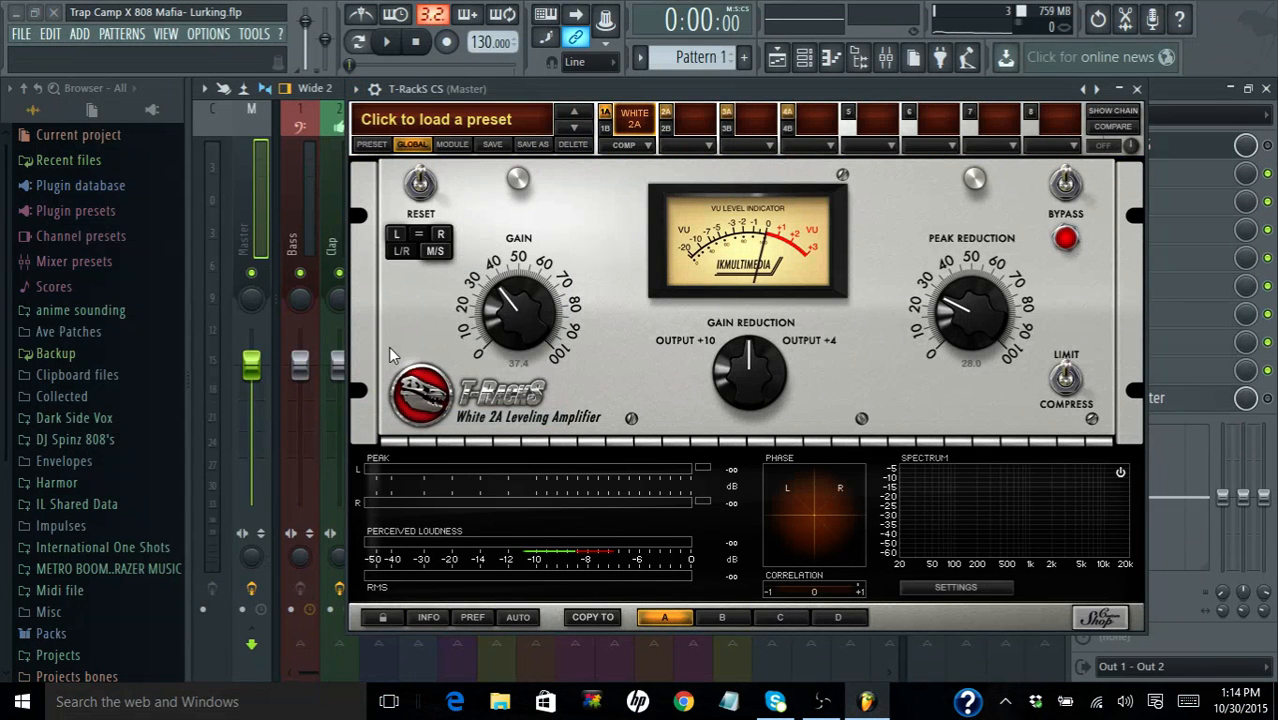
# - Bypass the White 2A module, re-enable T-RackS CS on the master track and start playback
pyautogui.click(1064, 183)
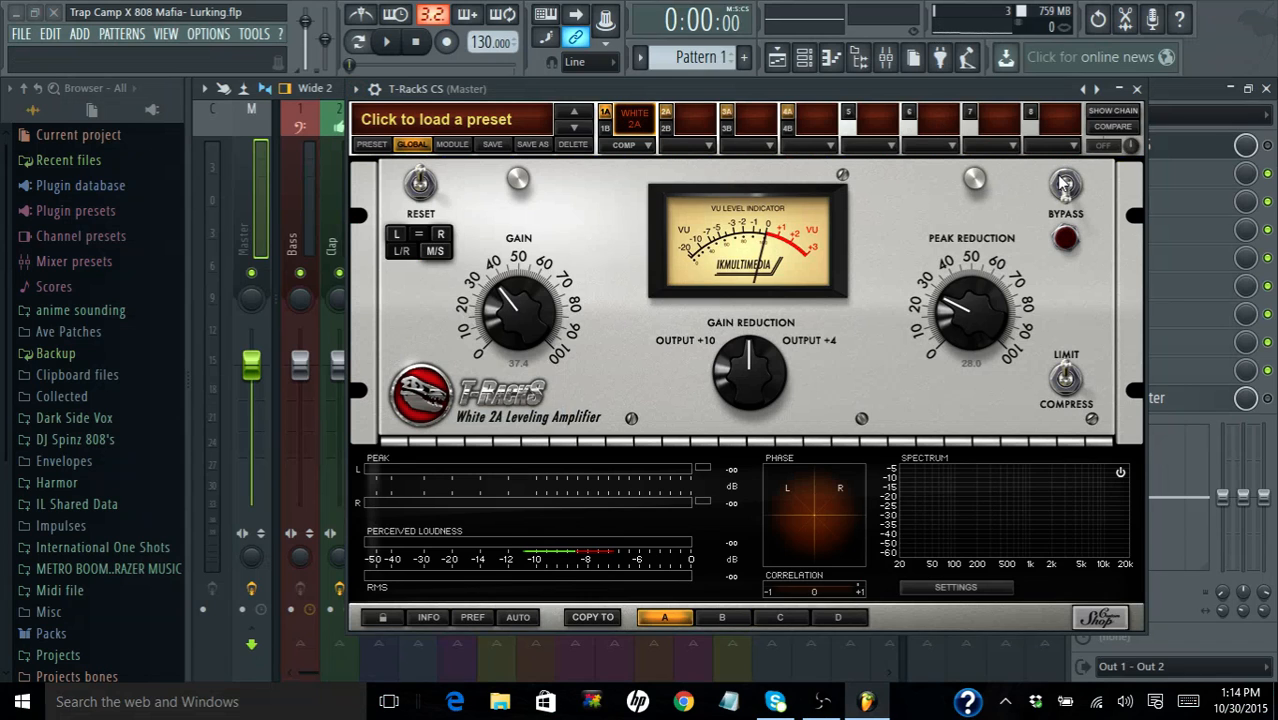
pyautogui.click(1267, 146)
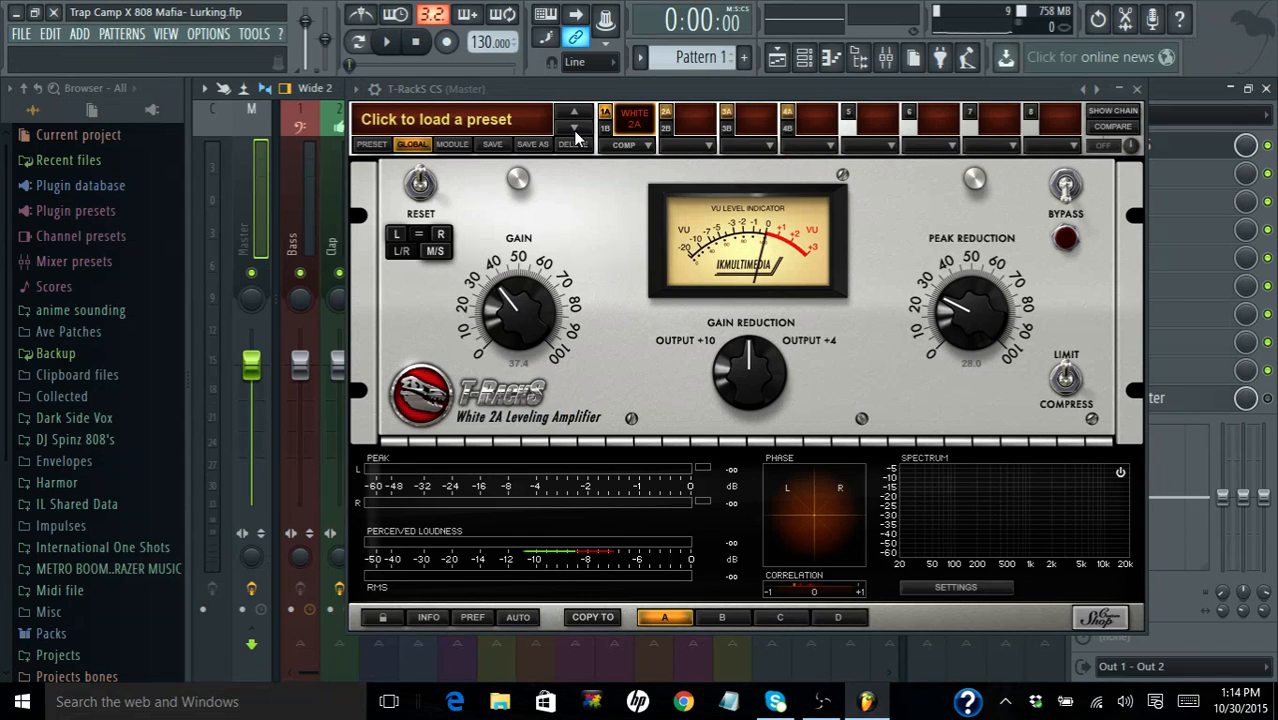
pyautogui.click(1068, 237)
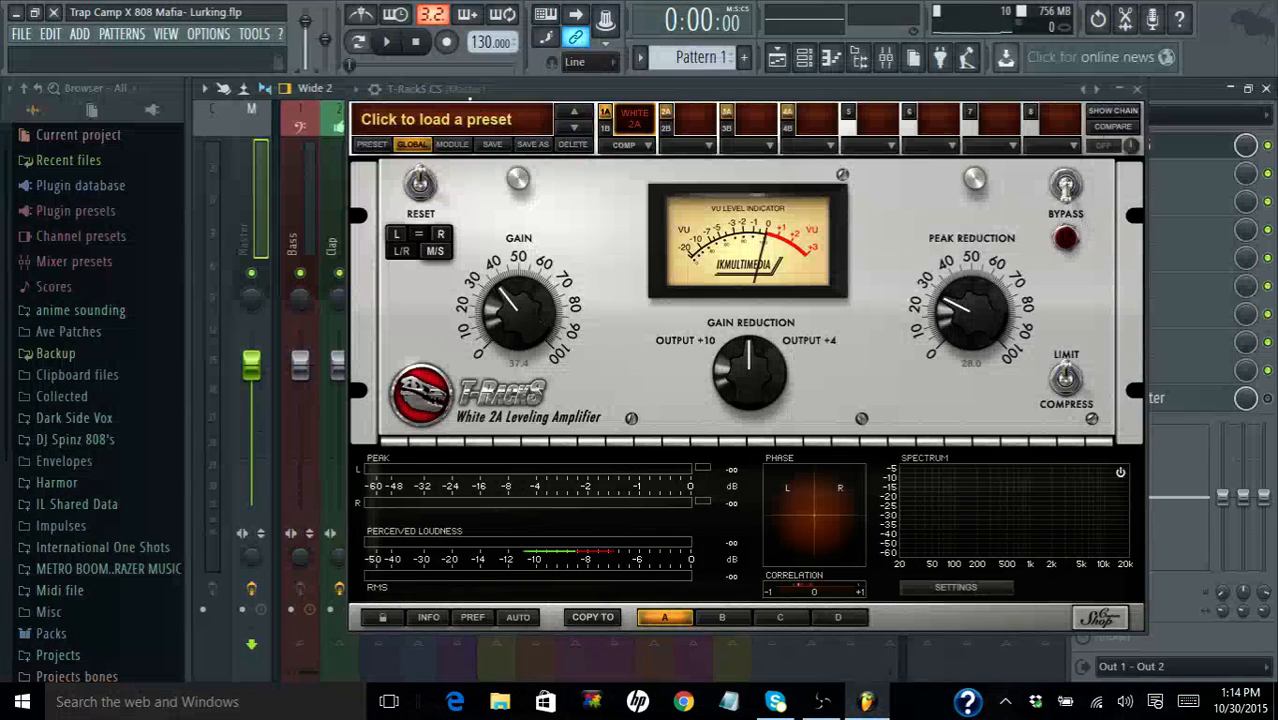
pyautogui.click(388, 43)
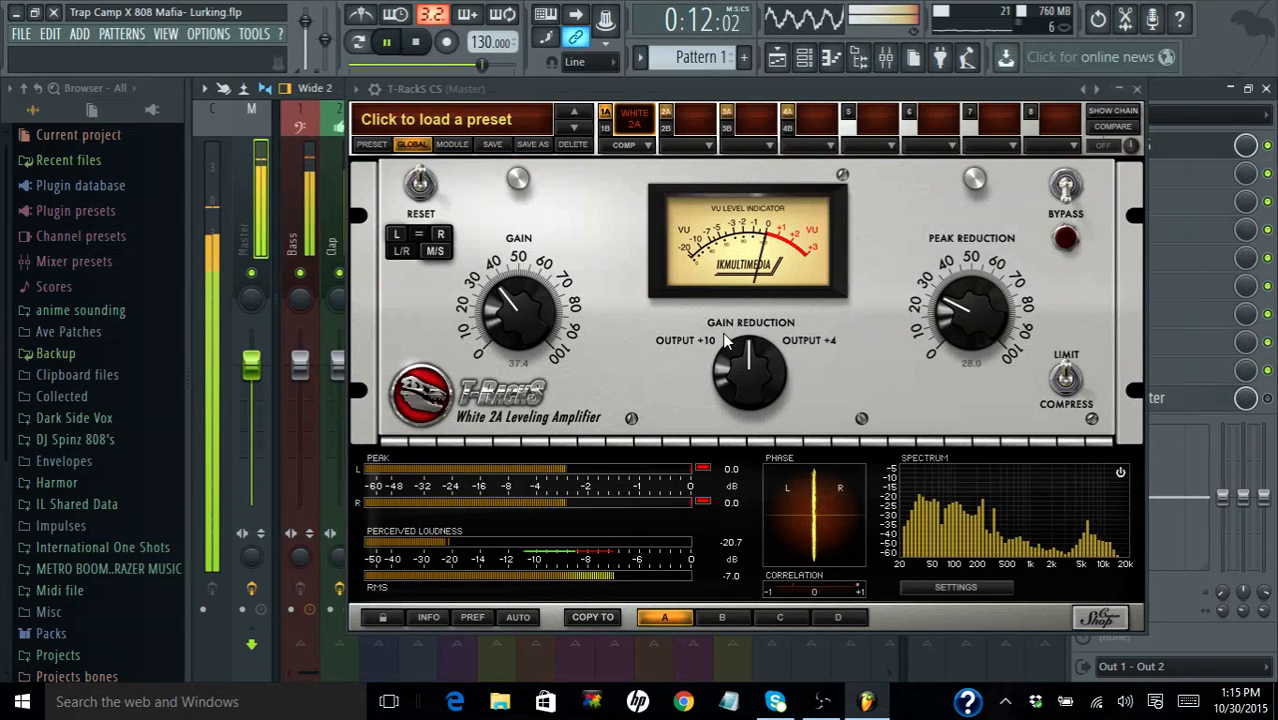
# - Activate the White 2A during playback, lower its gain to 30.7, and bypass the module again to compare
pyautogui.click(1064, 198)
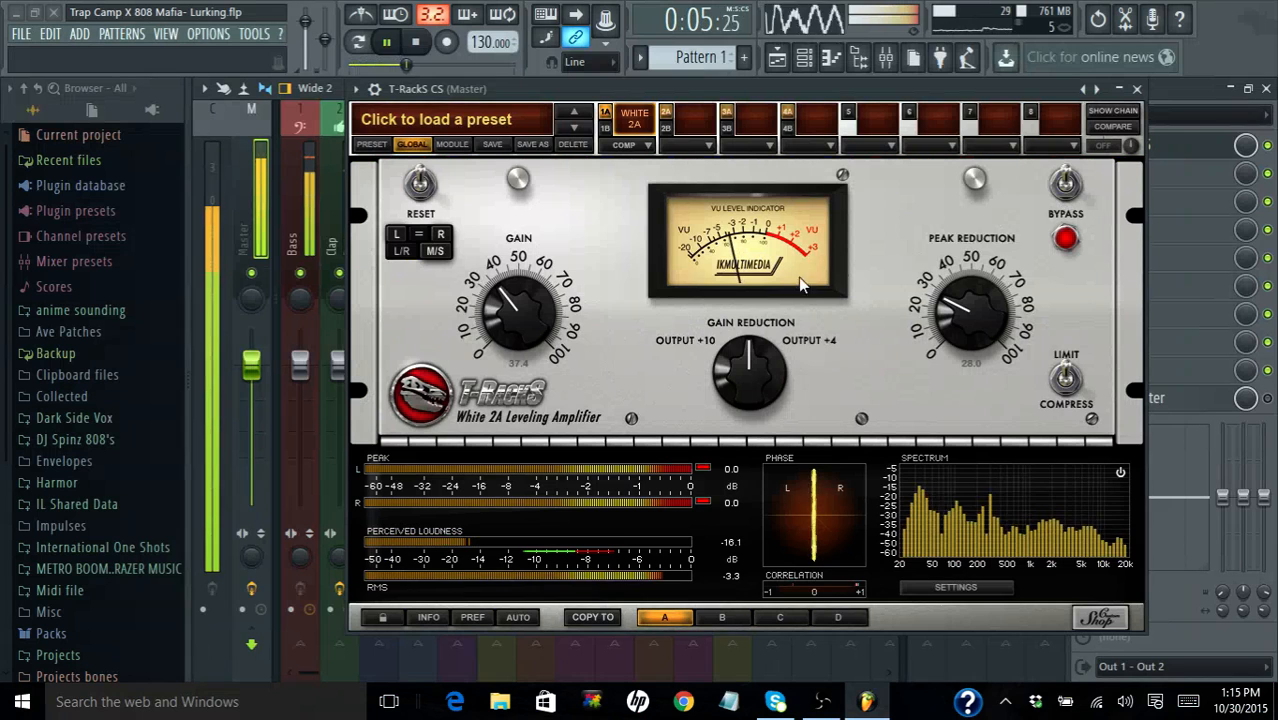
pyautogui.moveTo(517, 322); pyautogui.dragTo(517, 337)
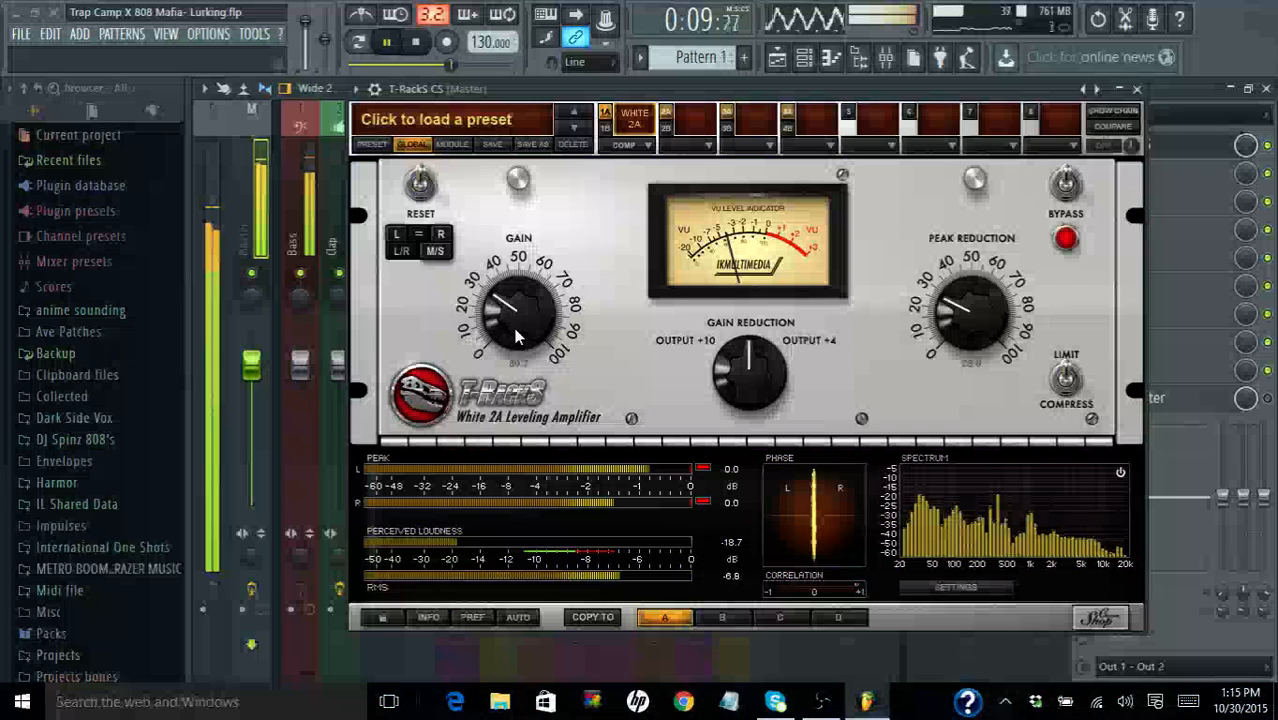
pyautogui.click(1065, 184)
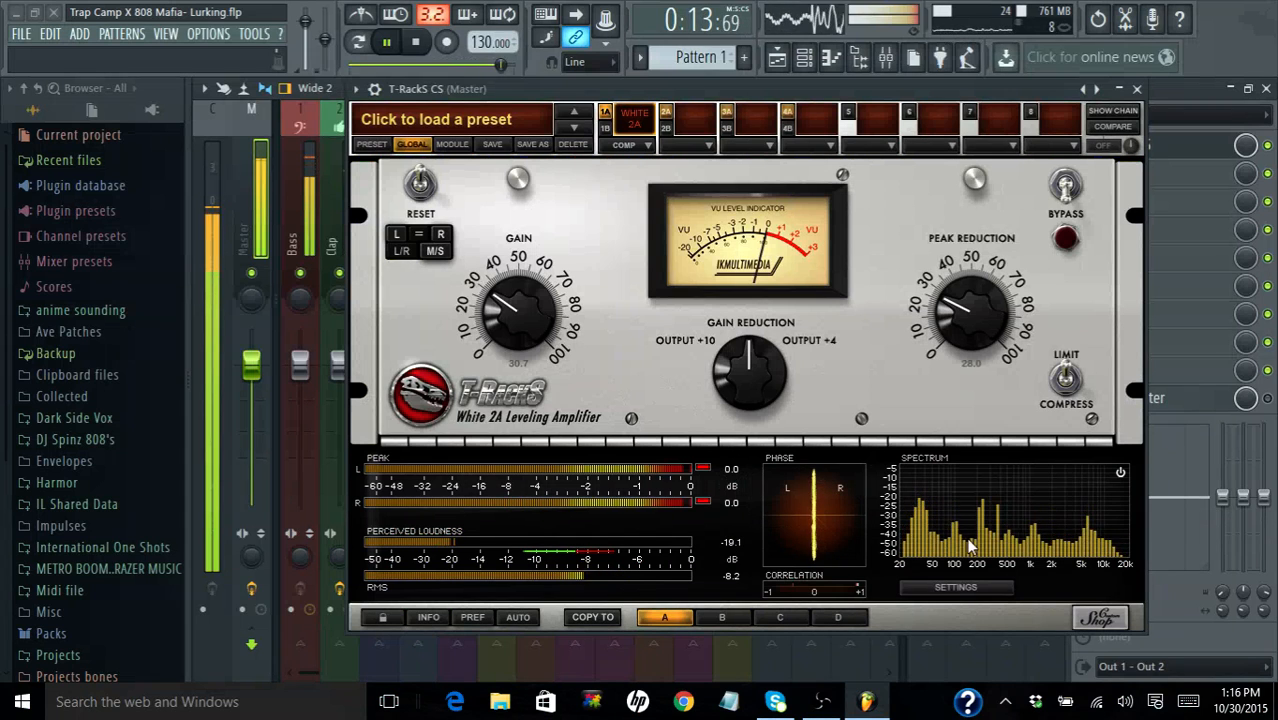
# - Toggle the spectrum analyzer off and on, and look through the meter settings including the Loudness Suggestion genres
pyautogui.click(1119, 472)
pyautogui.click(1118, 472)
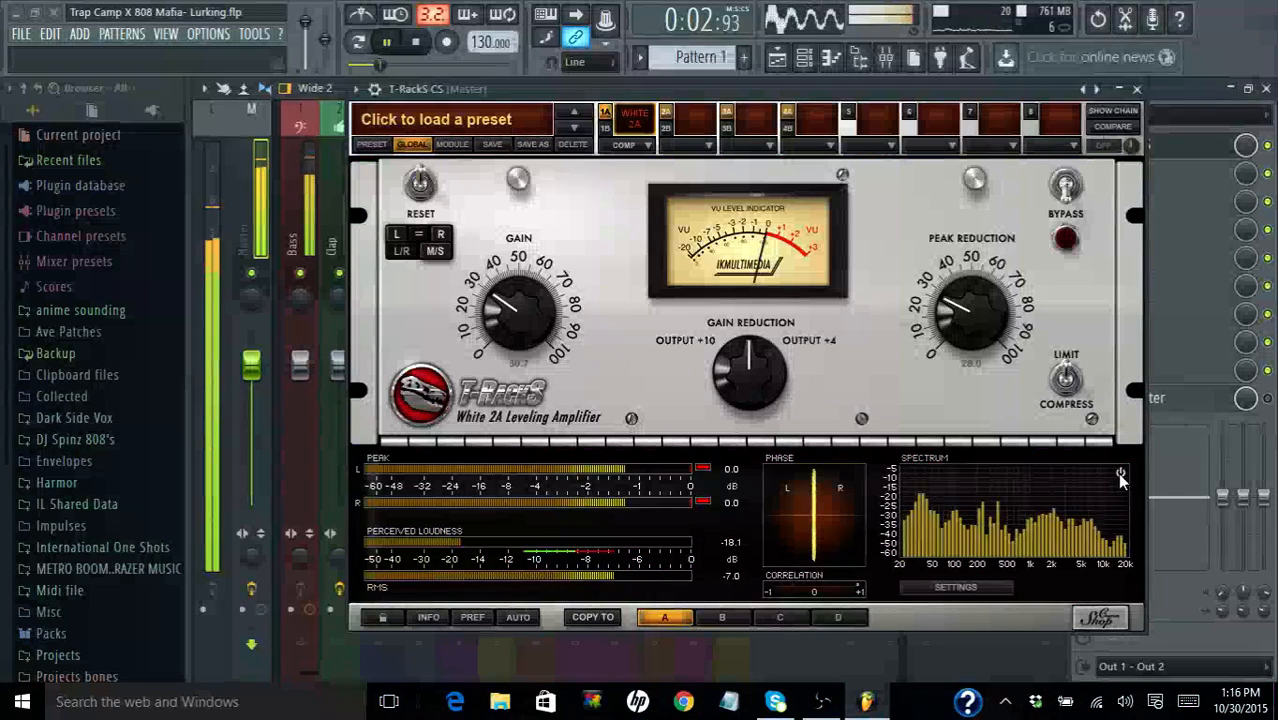
pyautogui.click(977, 588)
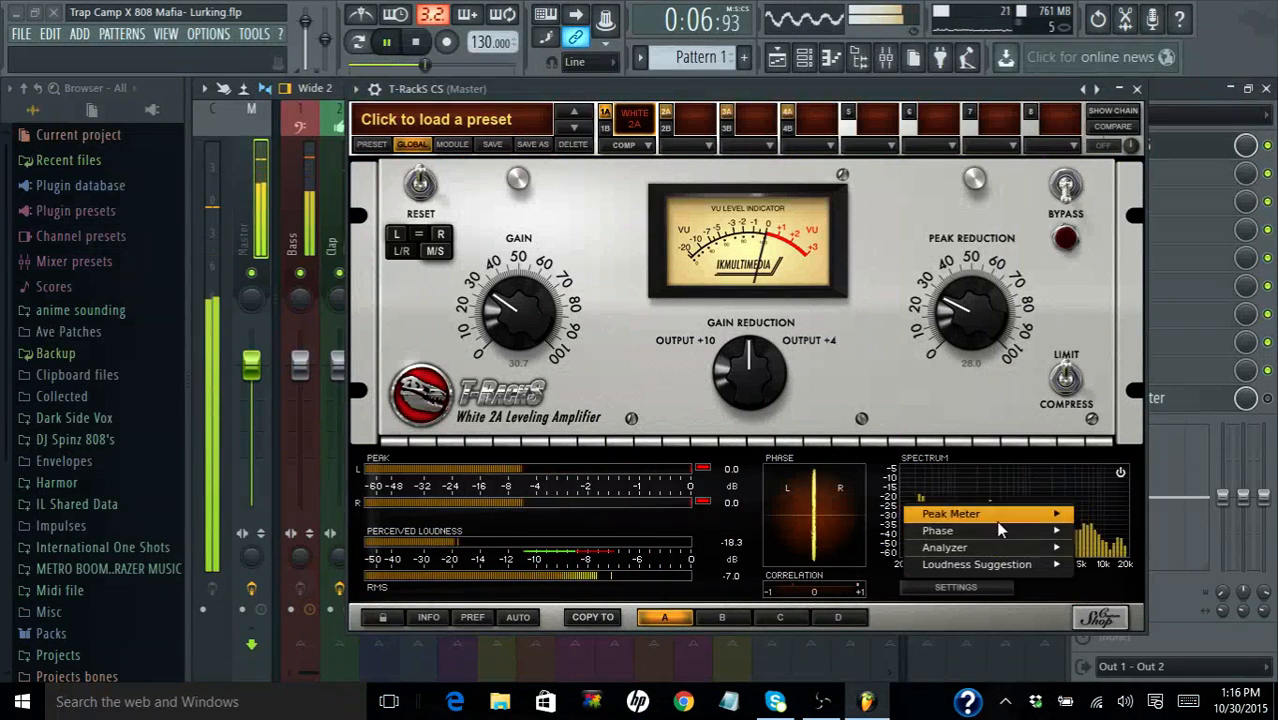
pyautogui.moveTo(1001, 524)
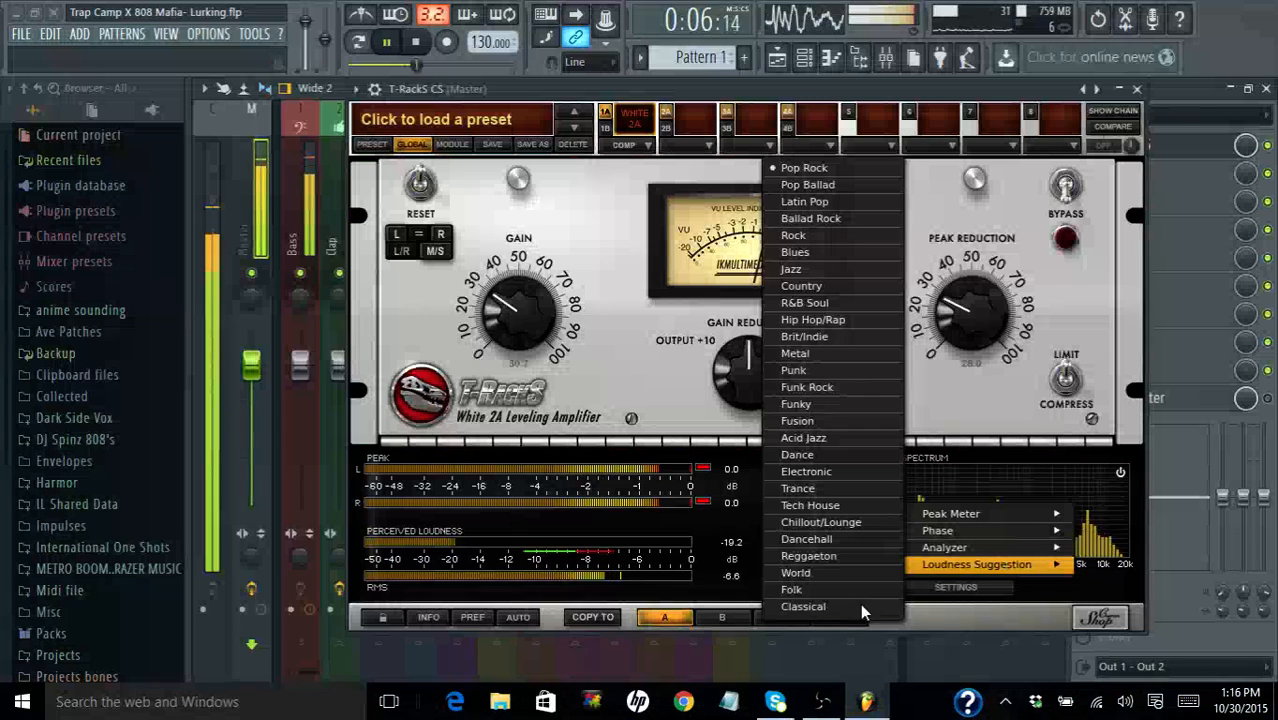
pyautogui.click(727, 509)
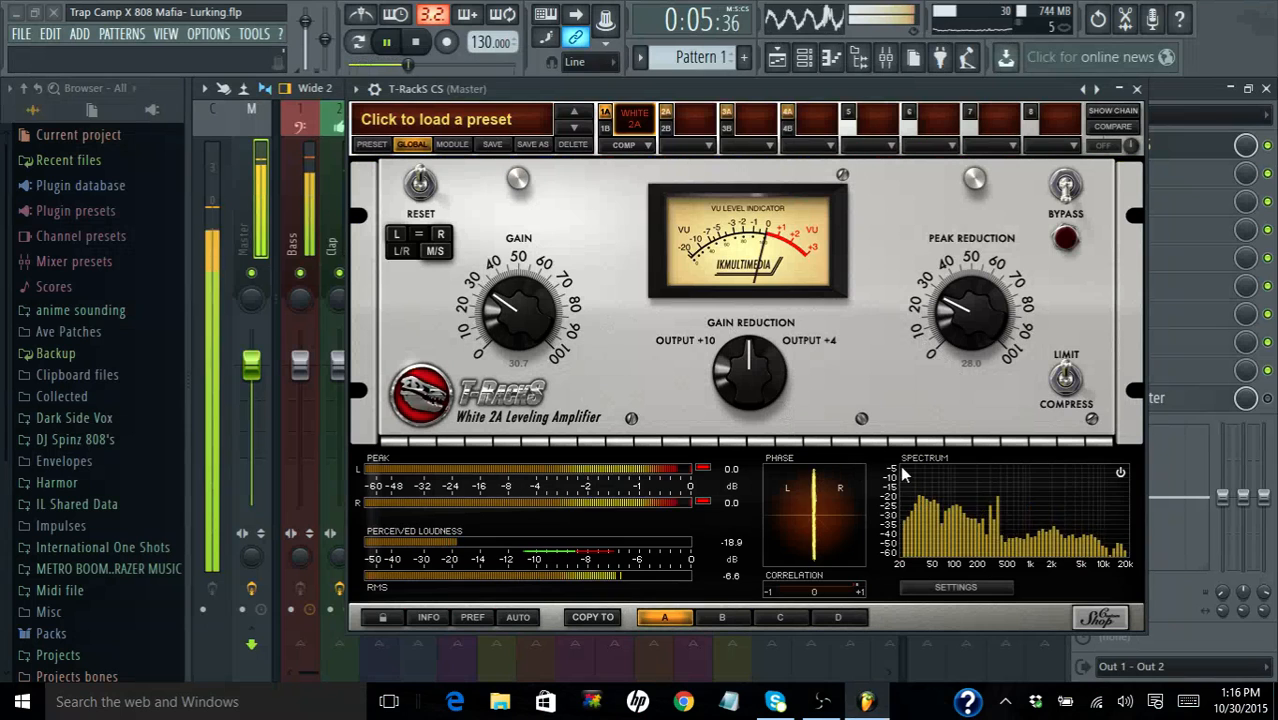
# - View the plugin setups B, C and D, and return to setup A
pyautogui.click(711, 613)
pyautogui.click(776, 615)
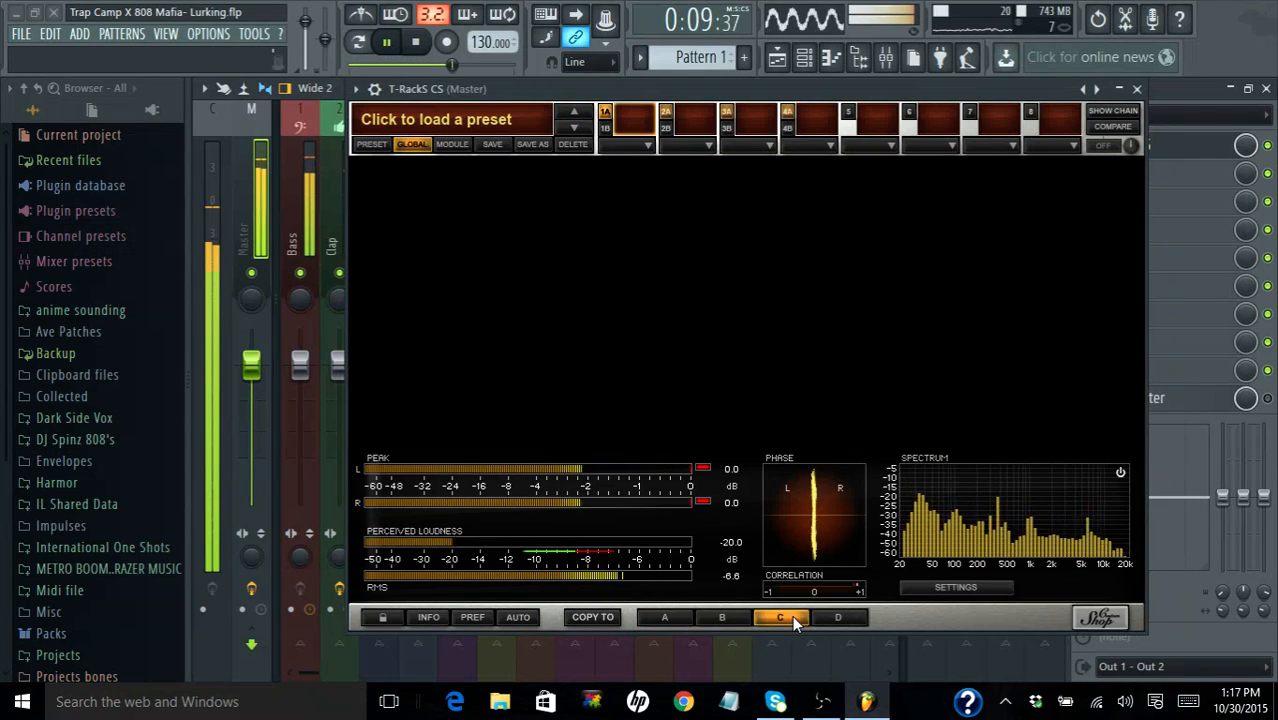
pyautogui.click(829, 621)
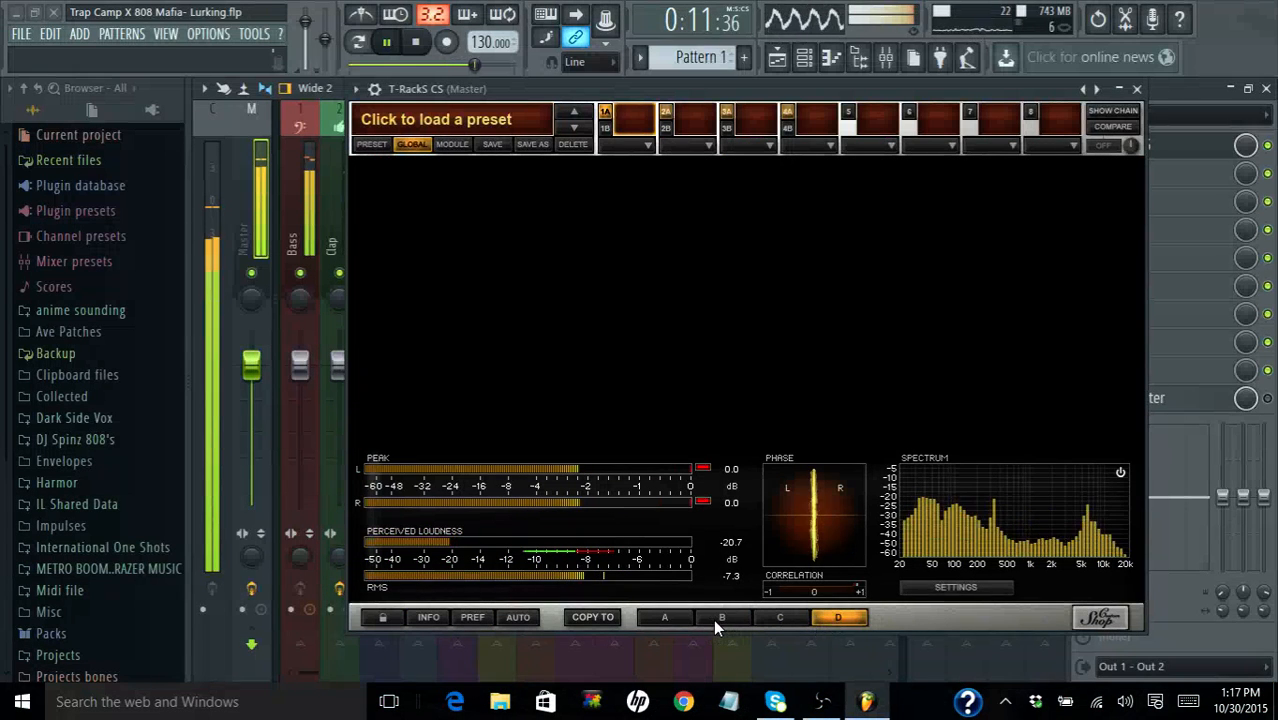
pyautogui.click(685, 612)
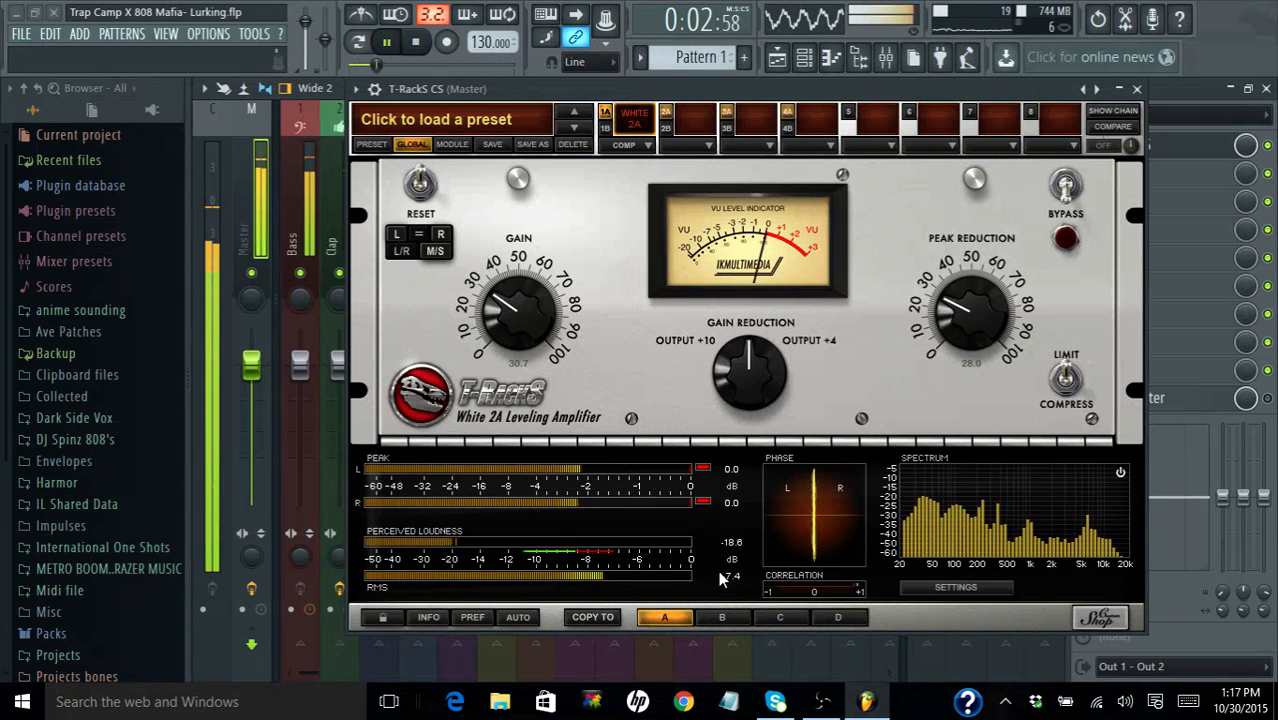
# - Load the Black 76 dynamics module into the first chain slot of setup B
pyautogui.click(722, 617)
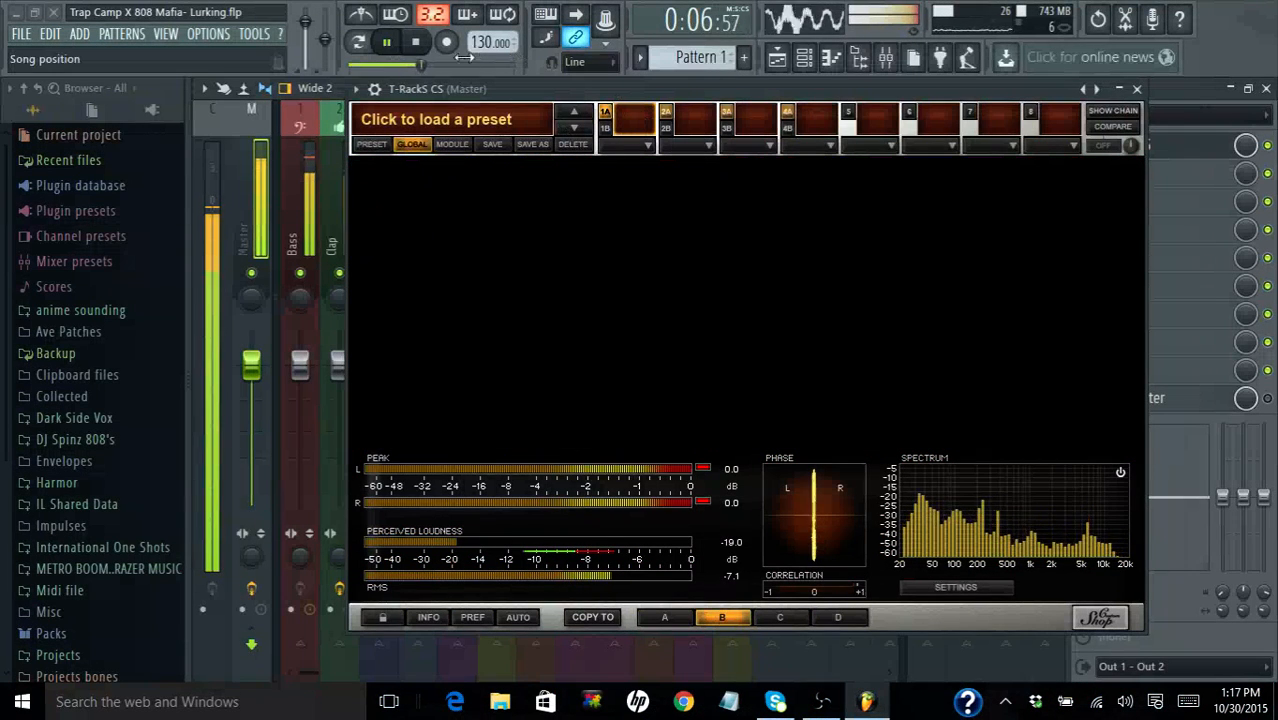
pyautogui.click(626, 144)
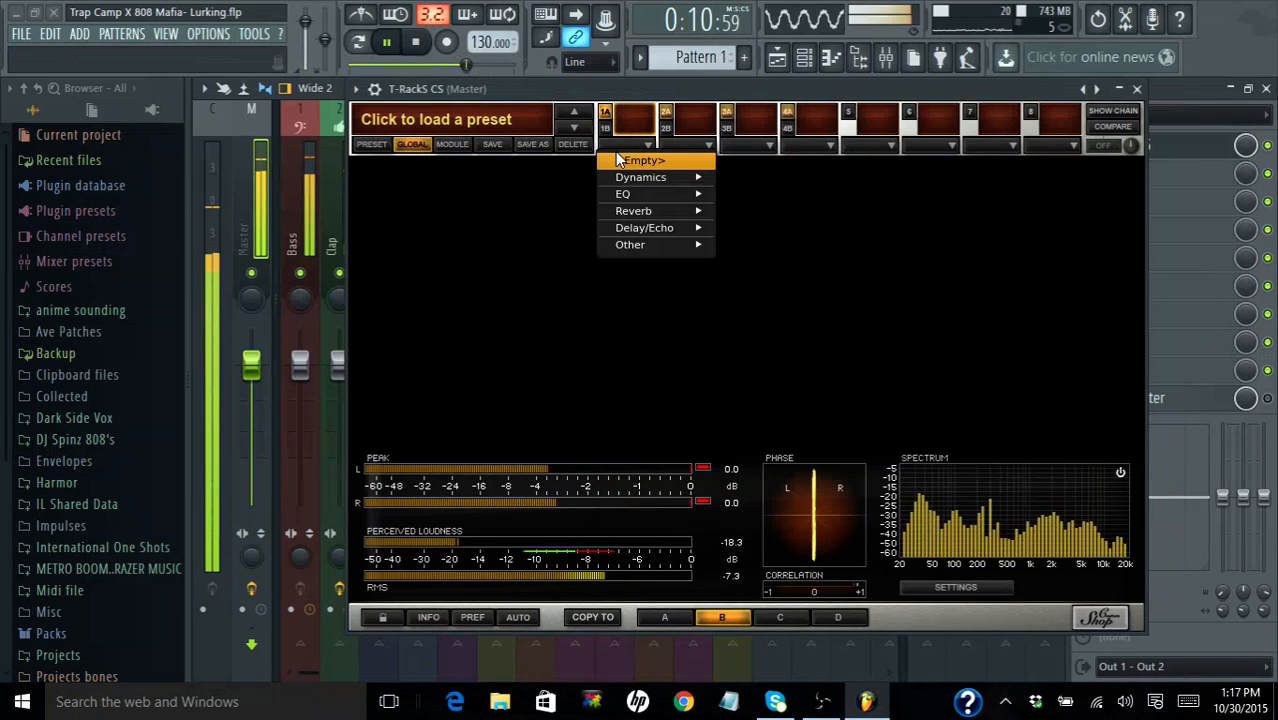
pyautogui.moveTo(639, 176)
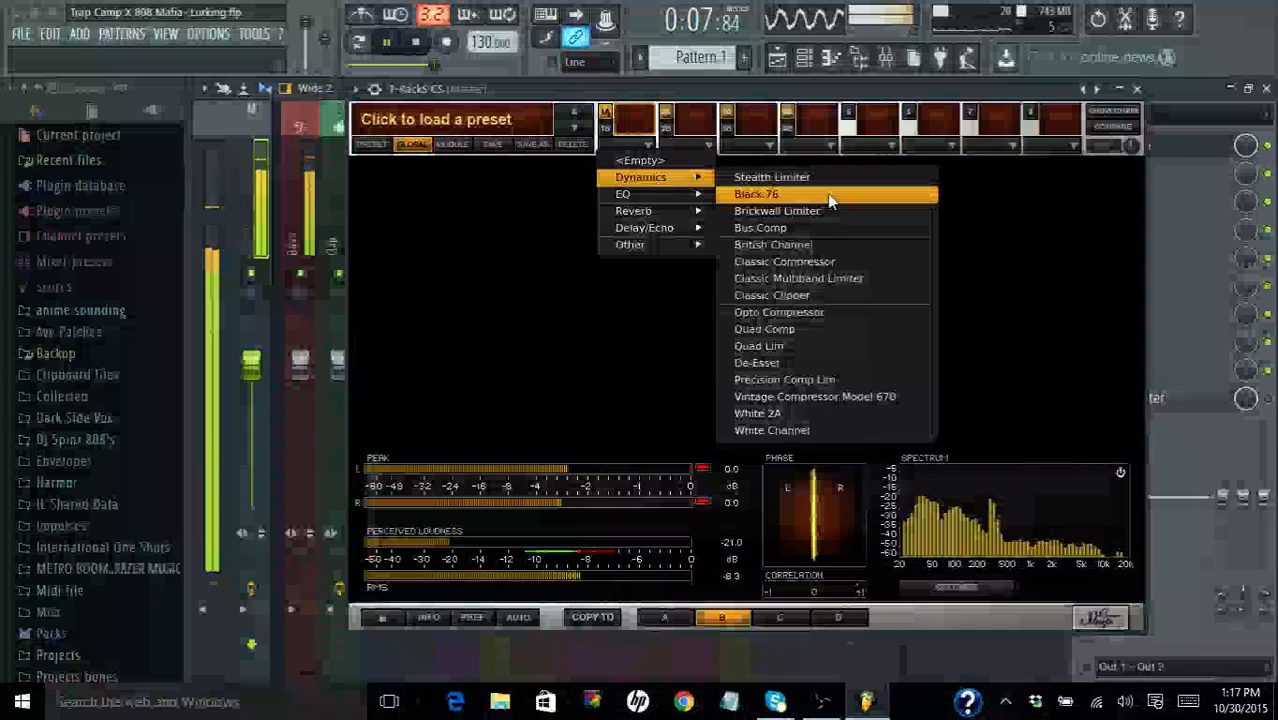
pyautogui.click(827, 193)
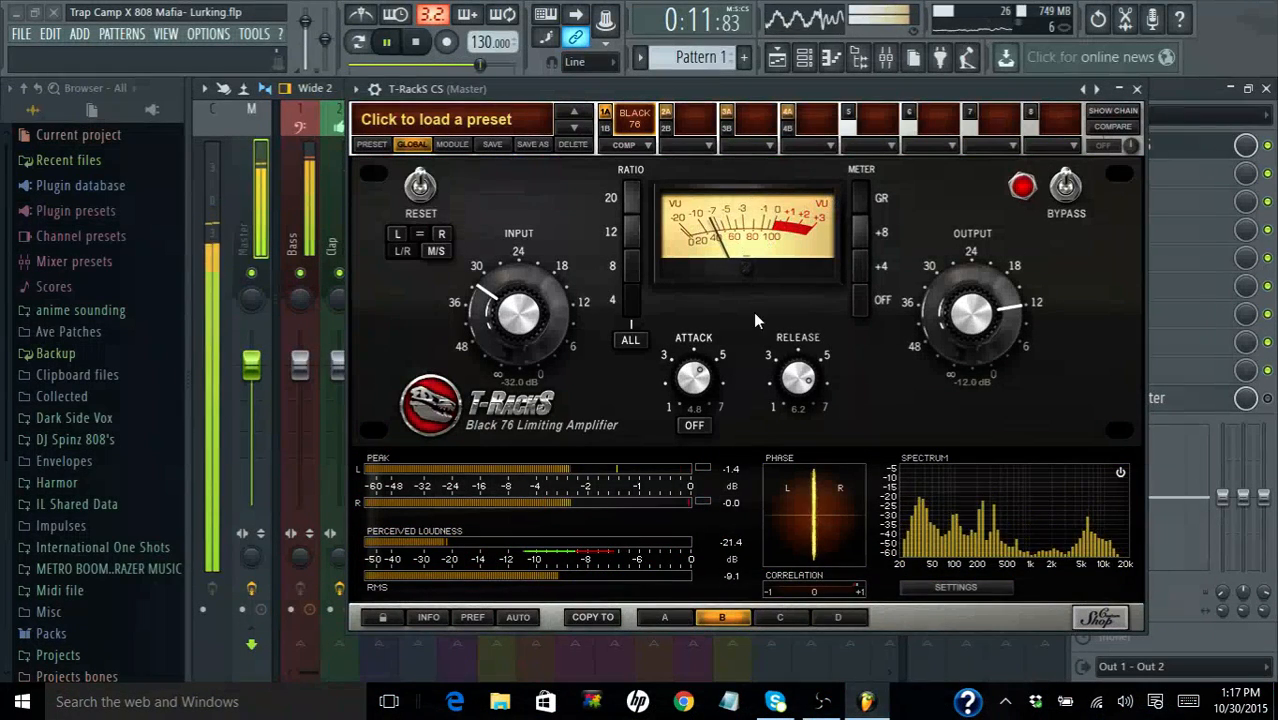
# - Compare setup A with setup B, and bypass and reactivate the Black 76 to hear its effect
pyautogui.click(676, 617)
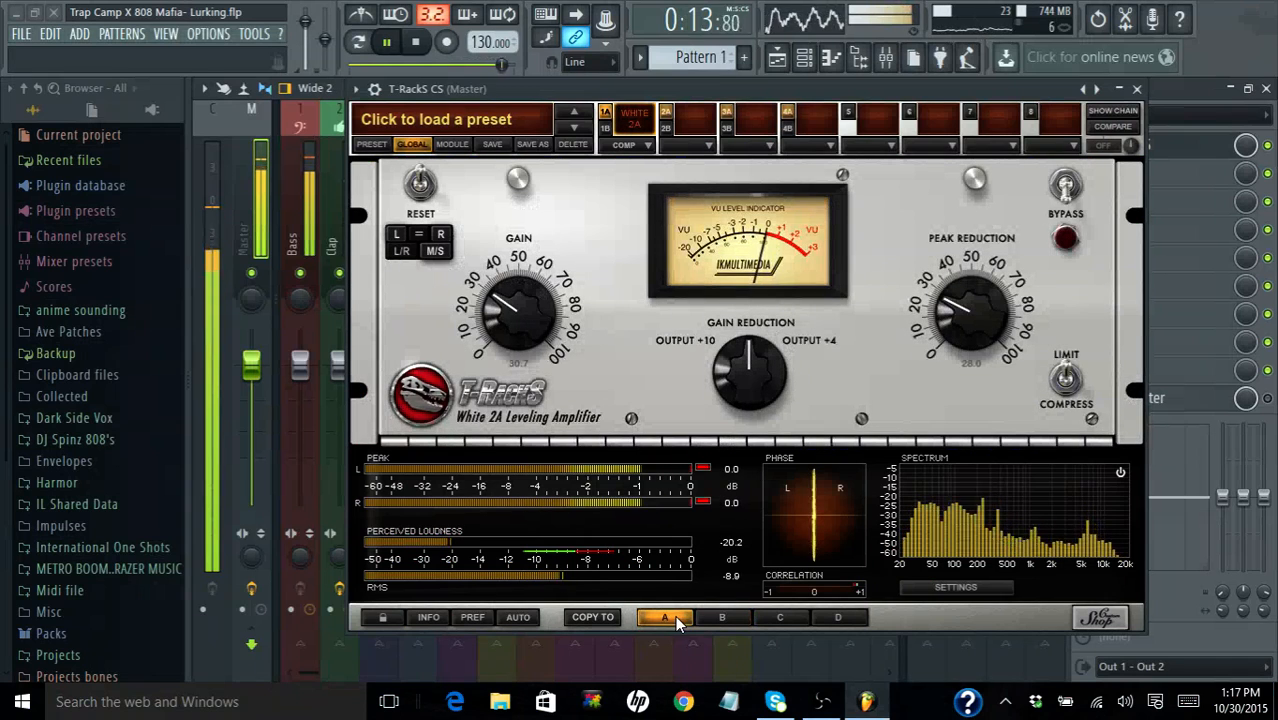
pyautogui.click(712, 617)
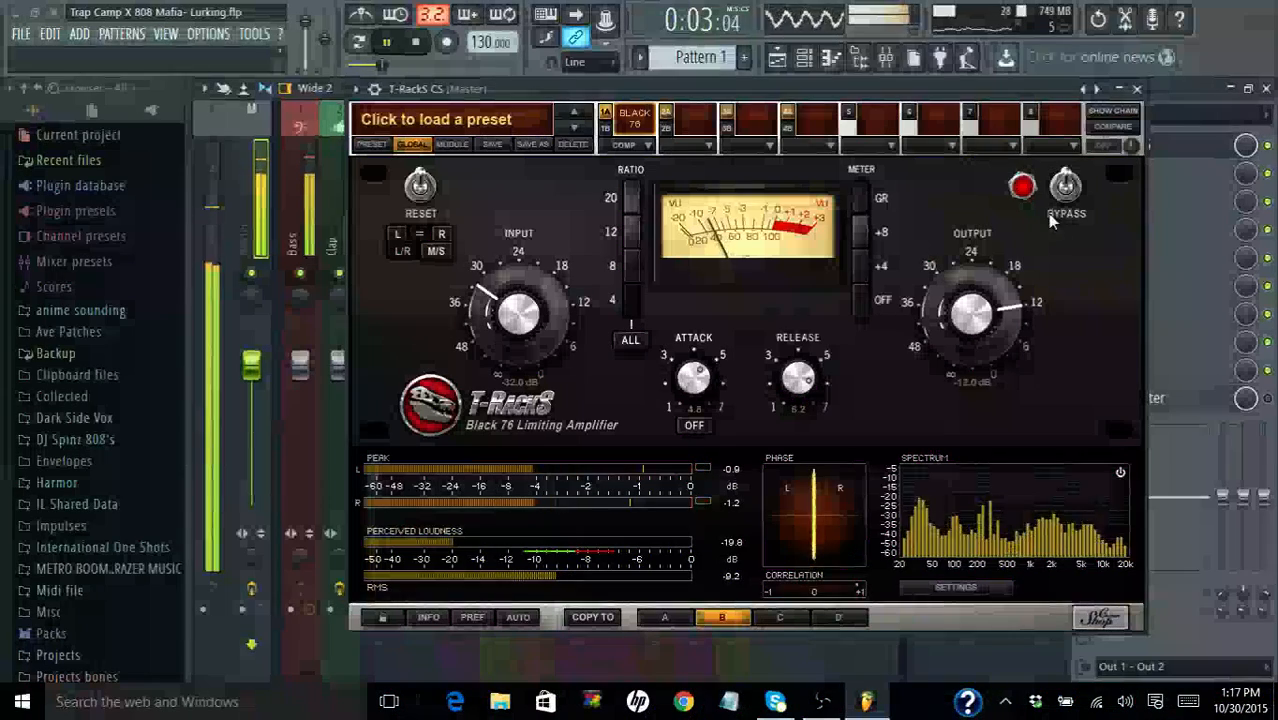
pyautogui.click(1063, 205)
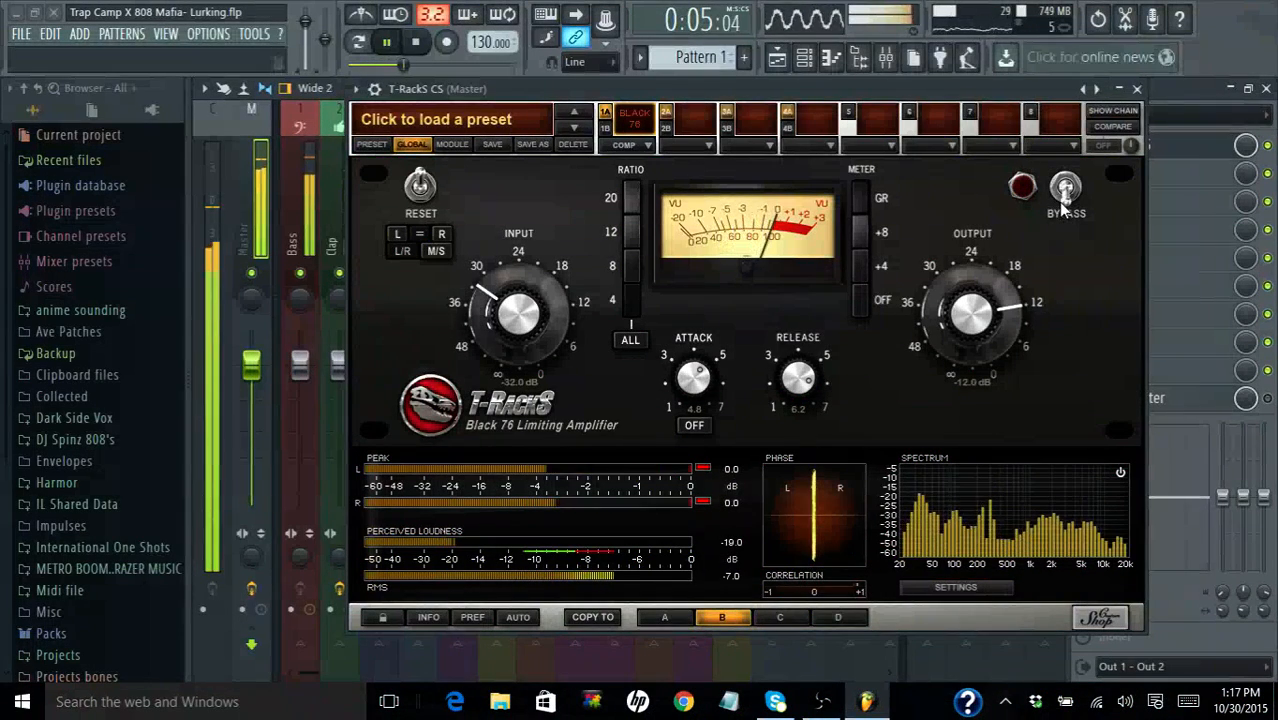
pyautogui.click(1063, 205)
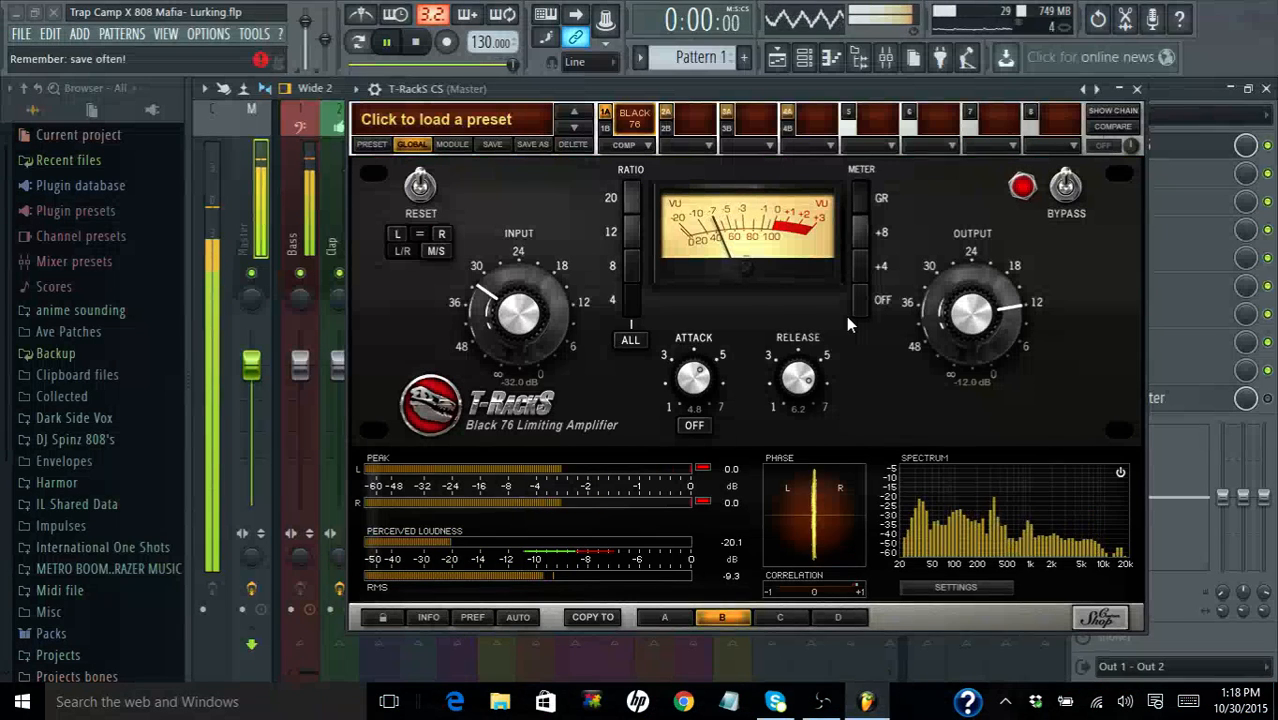
# - Switch the Black 76 to M/S mode, set the input to -24.7 dB and output to -21.3 dB, and select the mid channel
pyautogui.click(446, 250)
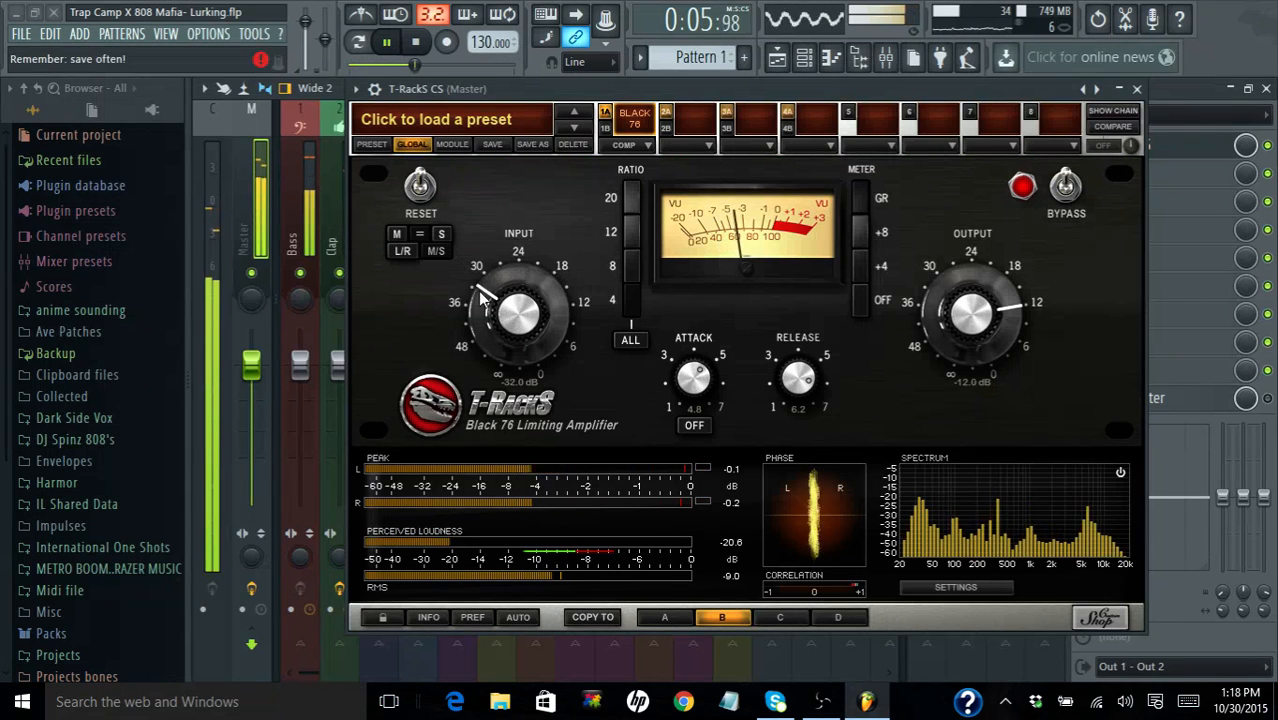
pyautogui.moveTo(497, 305); pyautogui.dragTo(495, 279)
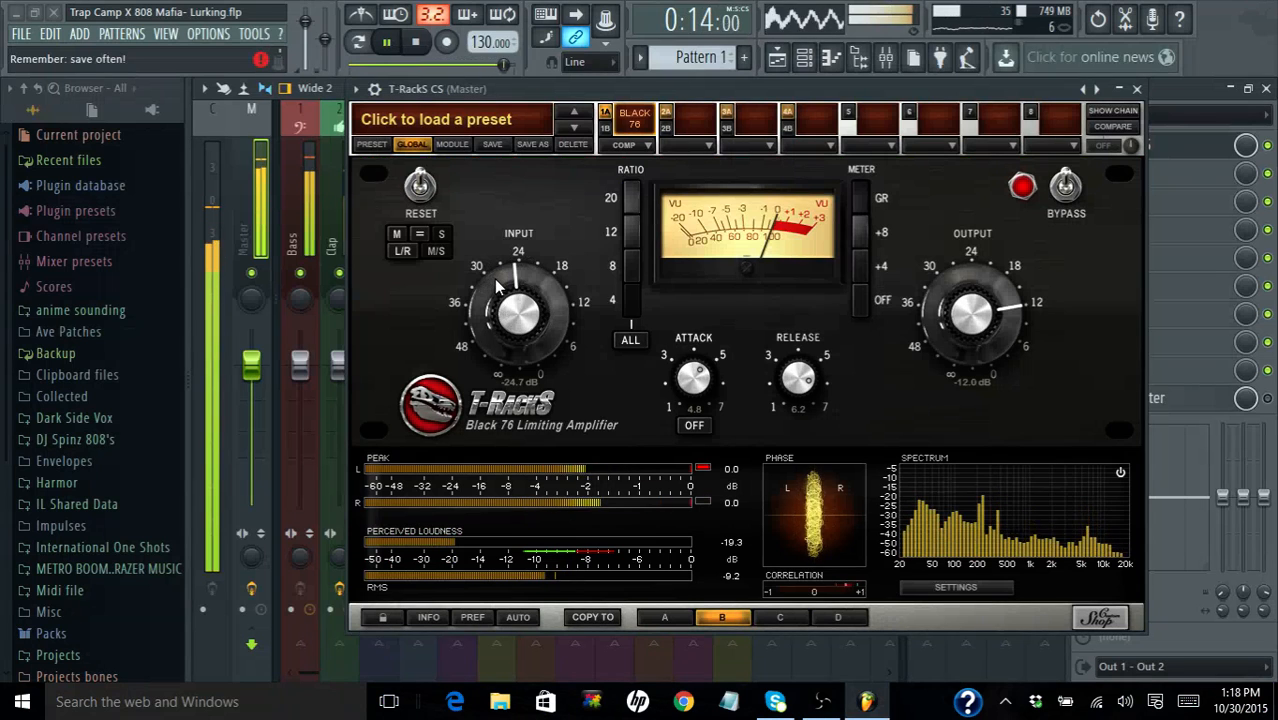
pyautogui.moveTo(950, 313); pyautogui.dragTo(966, 360)
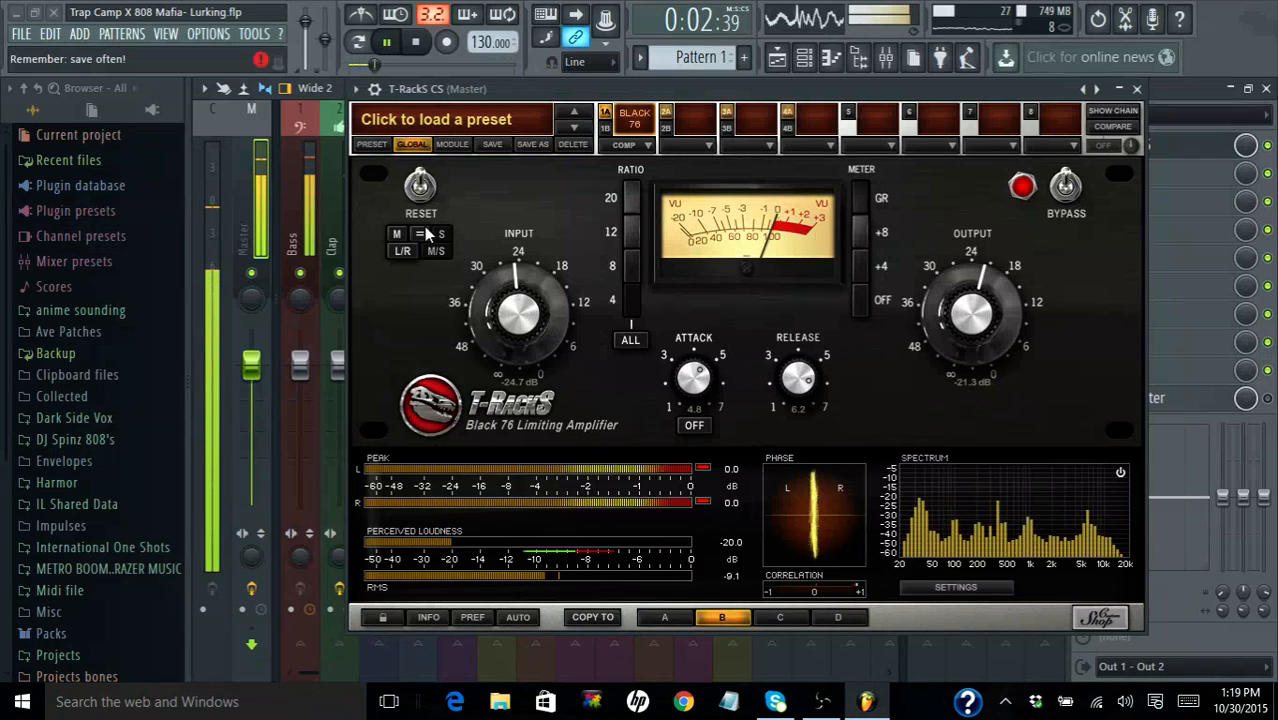
pyautogui.click(401, 233)
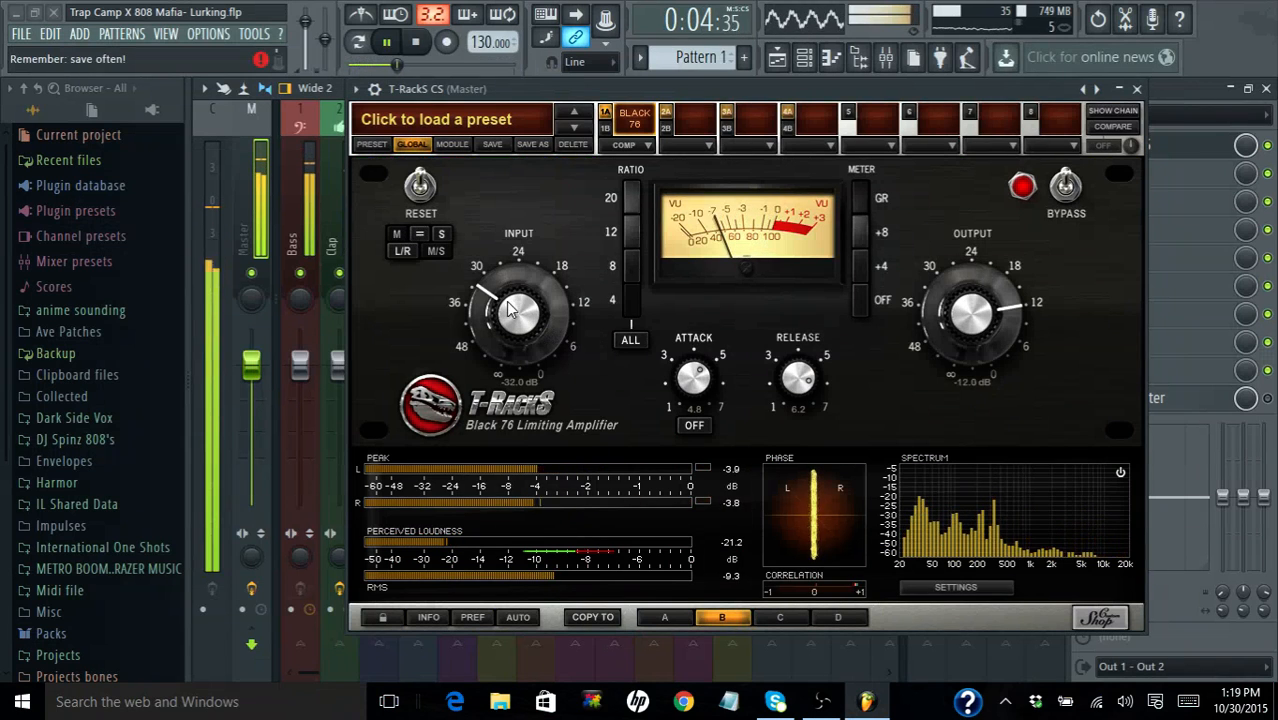
# - Try the Black 76 with the input at -23.2 dB and the output swept to minimum and back up to -13.2 dB
pyautogui.moveTo(519, 335)
pyautogui.mouseDown()
pyautogui.moveTo(499, 243)
pyautogui.moveTo(512, 313)
pyautogui.mouseUp()
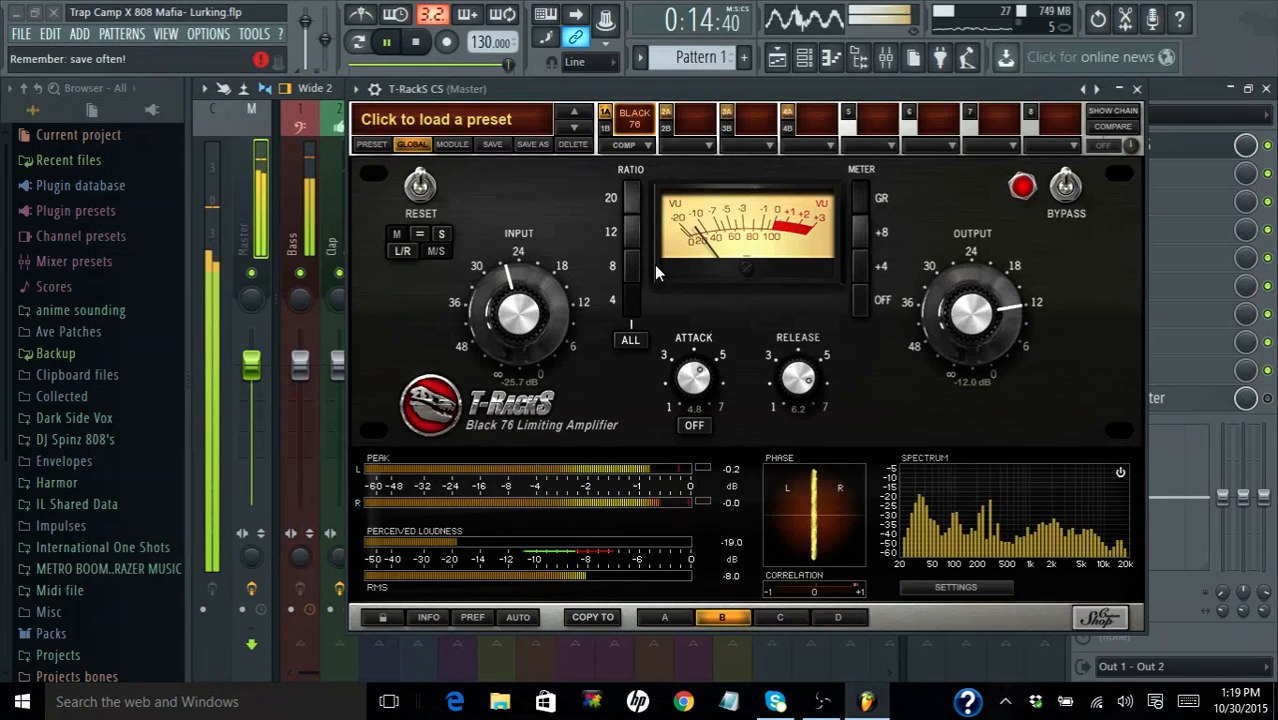
pyautogui.moveTo(966, 304); pyautogui.dragTo(1013, 510)
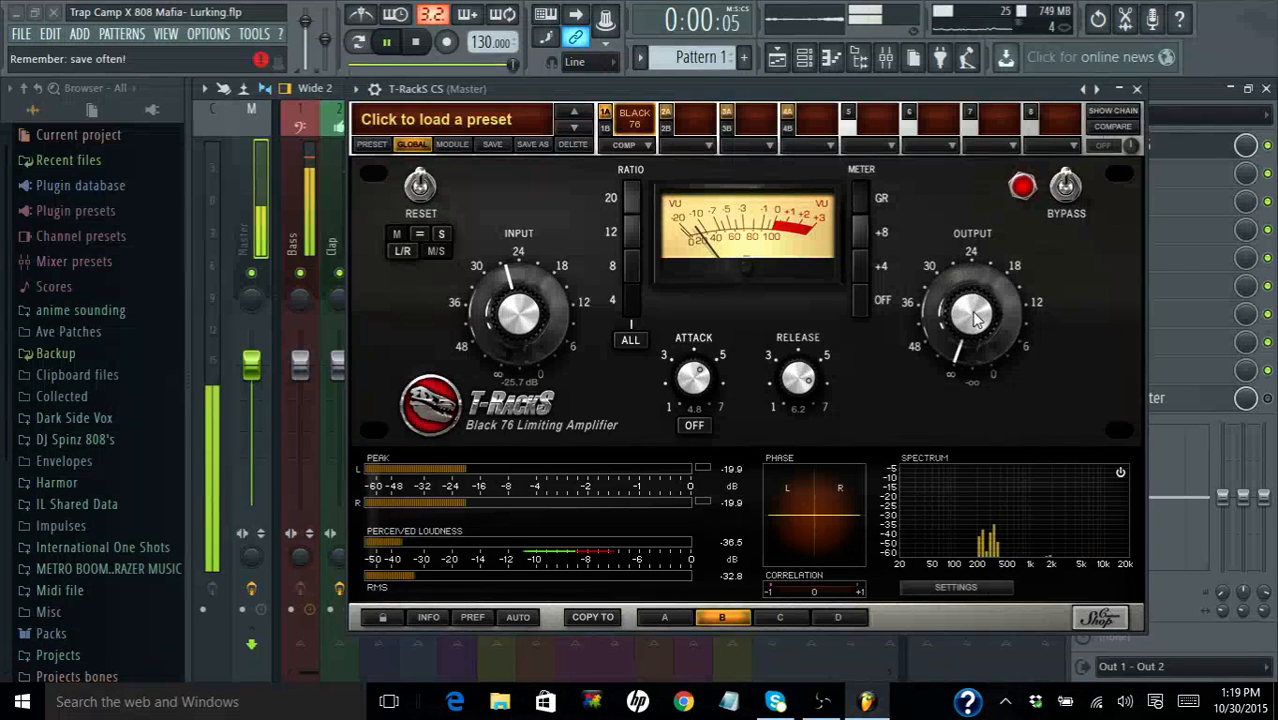
pyautogui.moveTo(975, 318); pyautogui.dragTo(968, 312)
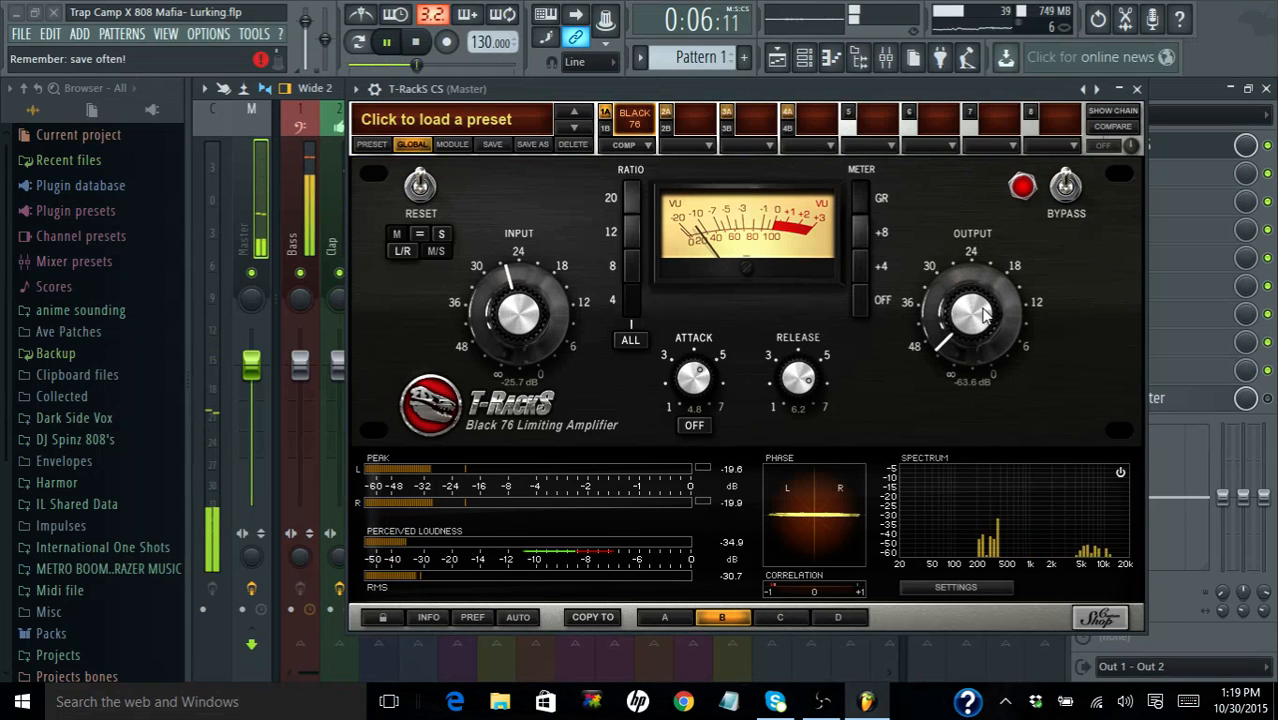
pyautogui.moveTo(930, 314); pyautogui.dragTo(958, 151)
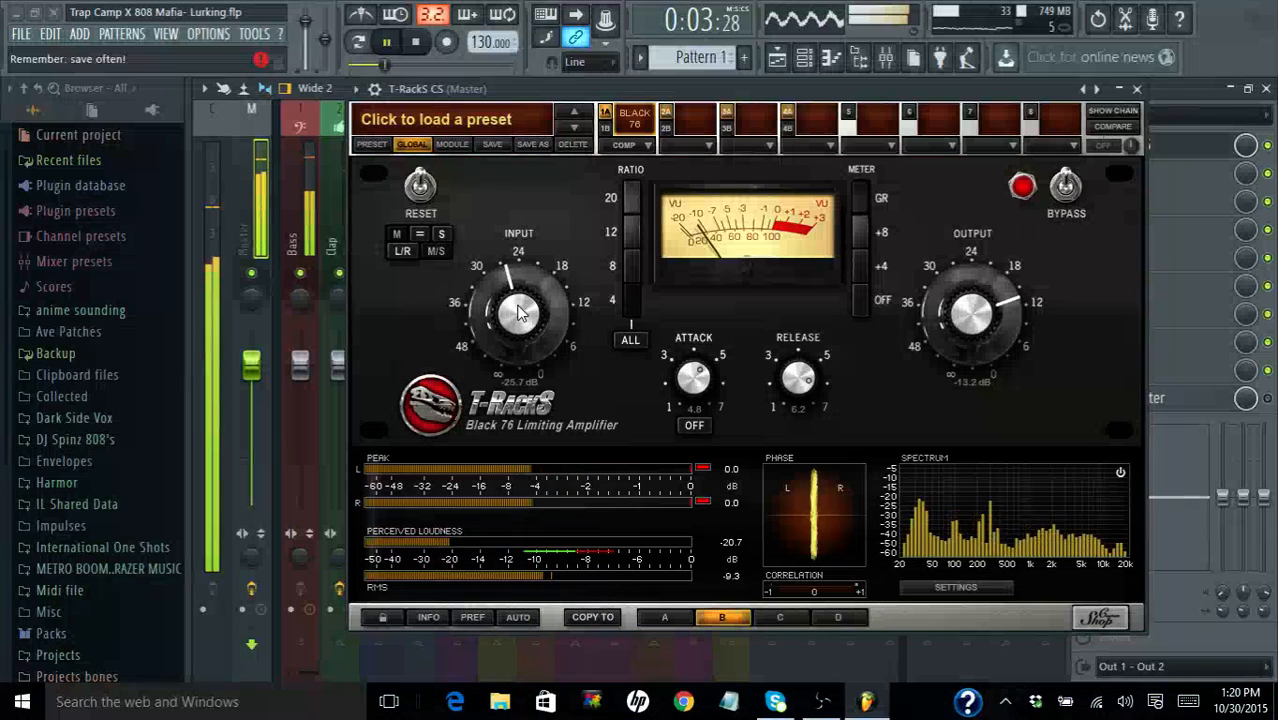
pyautogui.moveTo(519, 312); pyautogui.dragTo(518, 302)
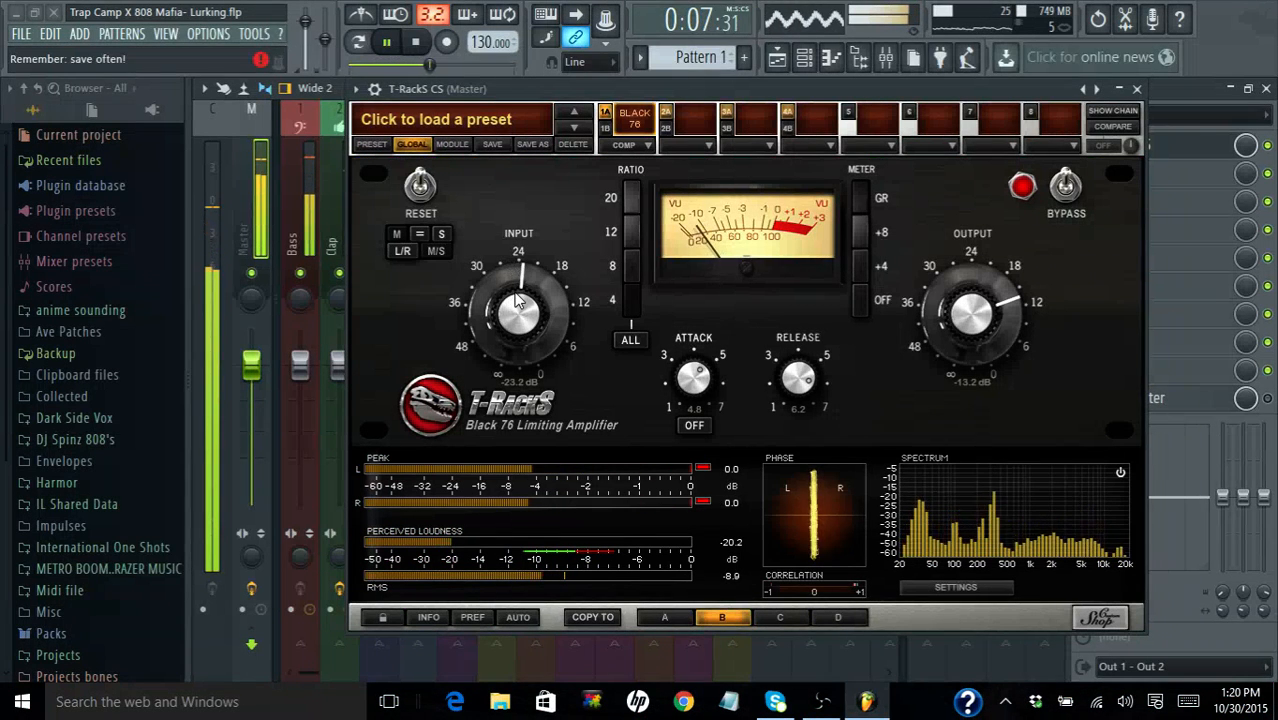
# - Try the Black 76 with its attack at 7.0 and 5.3, and lower the output to -17.3 dB
pyautogui.moveTo(693, 374); pyautogui.dragTo(689, 352)
pyautogui.moveTo(708, 410); pyautogui.dragTo(663, 250)
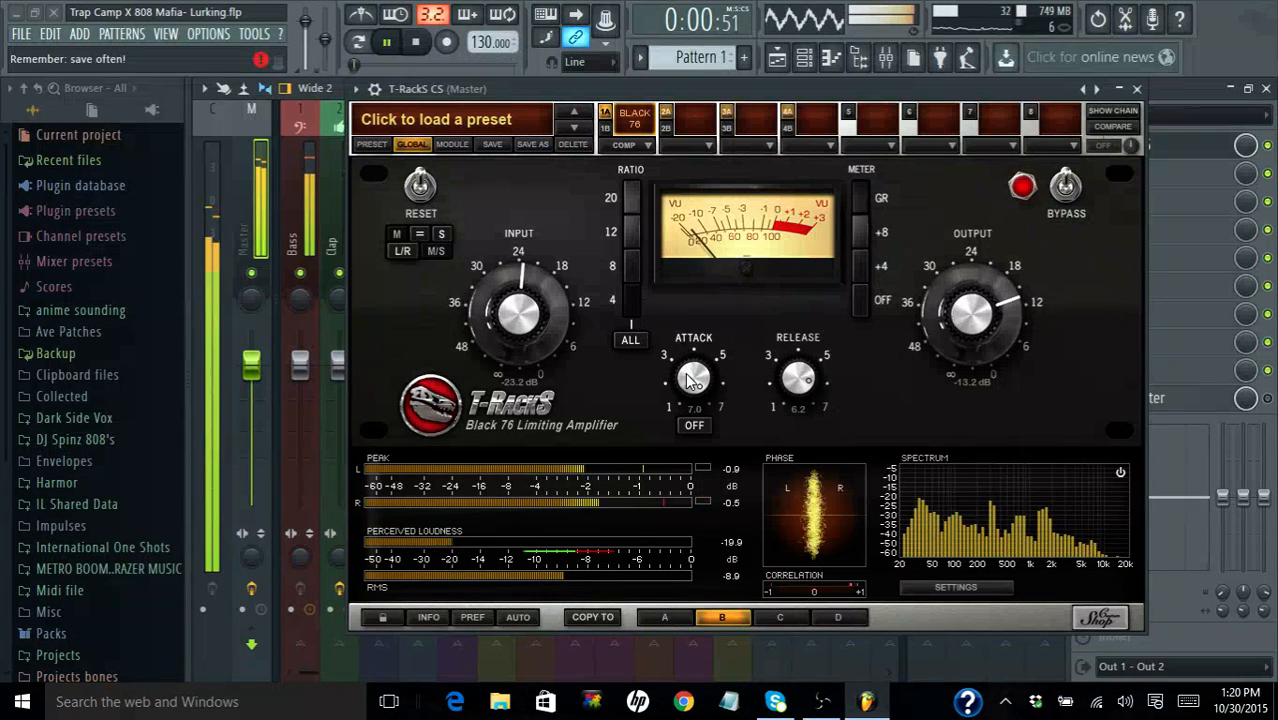
pyautogui.moveTo(687, 376); pyautogui.dragTo(695, 445)
pyautogui.click(631, 341)
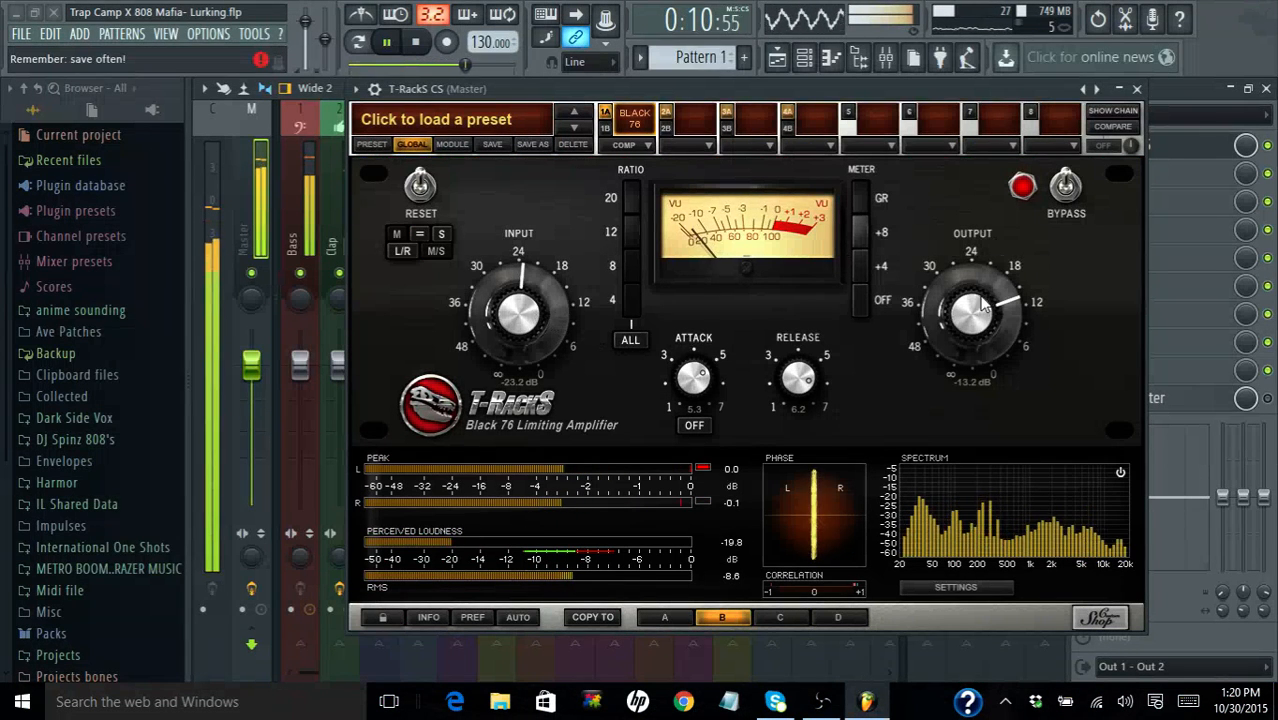
pyautogui.moveTo(980, 310); pyautogui.dragTo(982, 333)
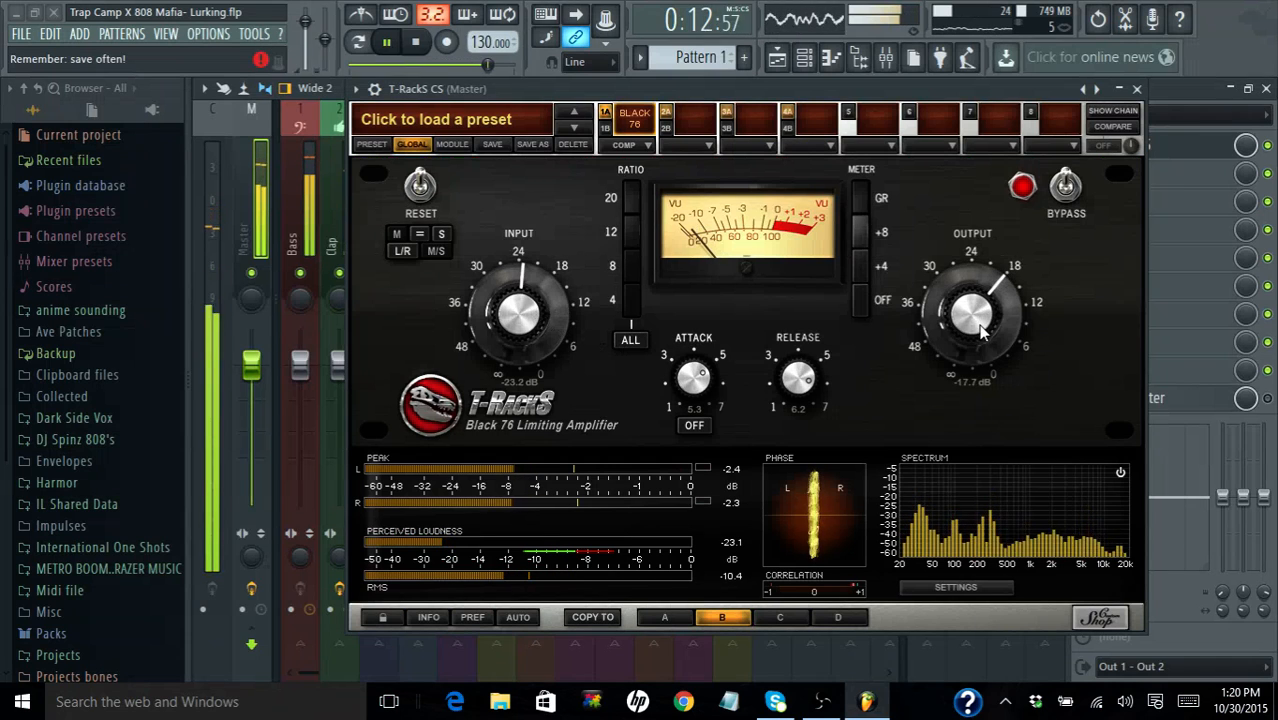
pyautogui.moveTo(982, 333); pyautogui.dragTo(949, 322)
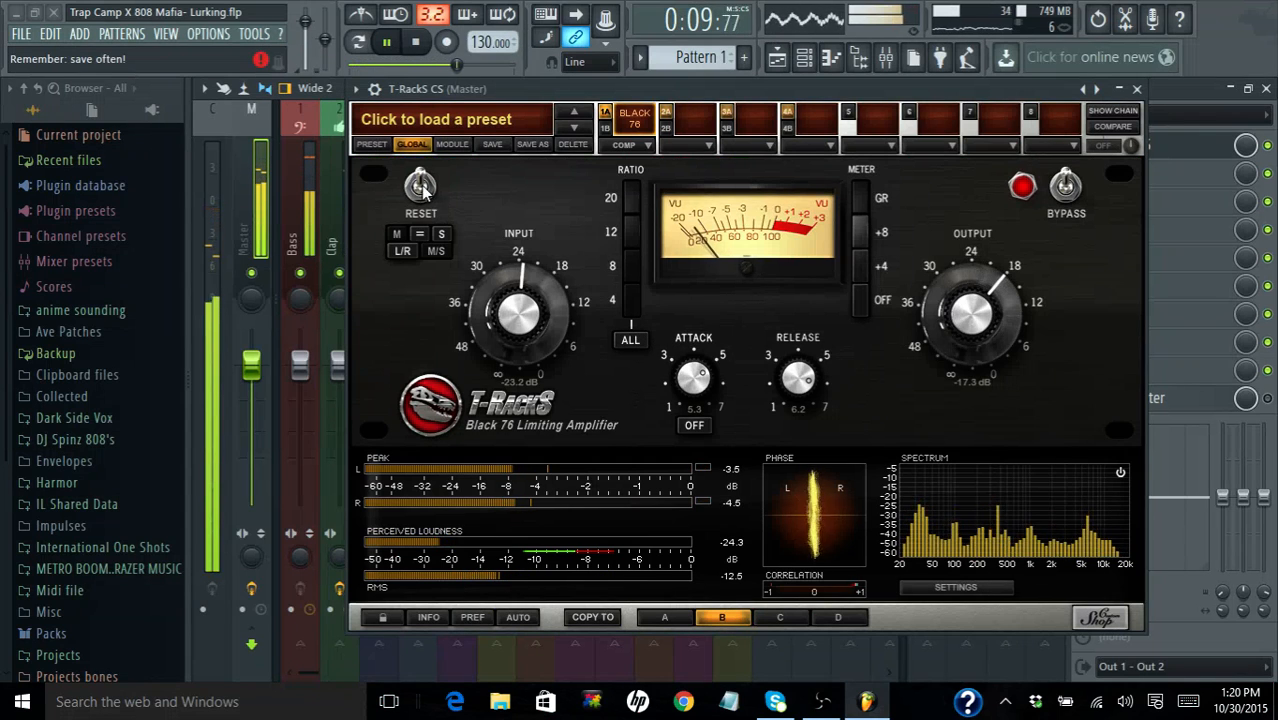
# - Reset the Black 76 to its default settings, set its input to -29.9 dB and save the project
pyautogui.click(402, 251)
pyautogui.click(440, 251)
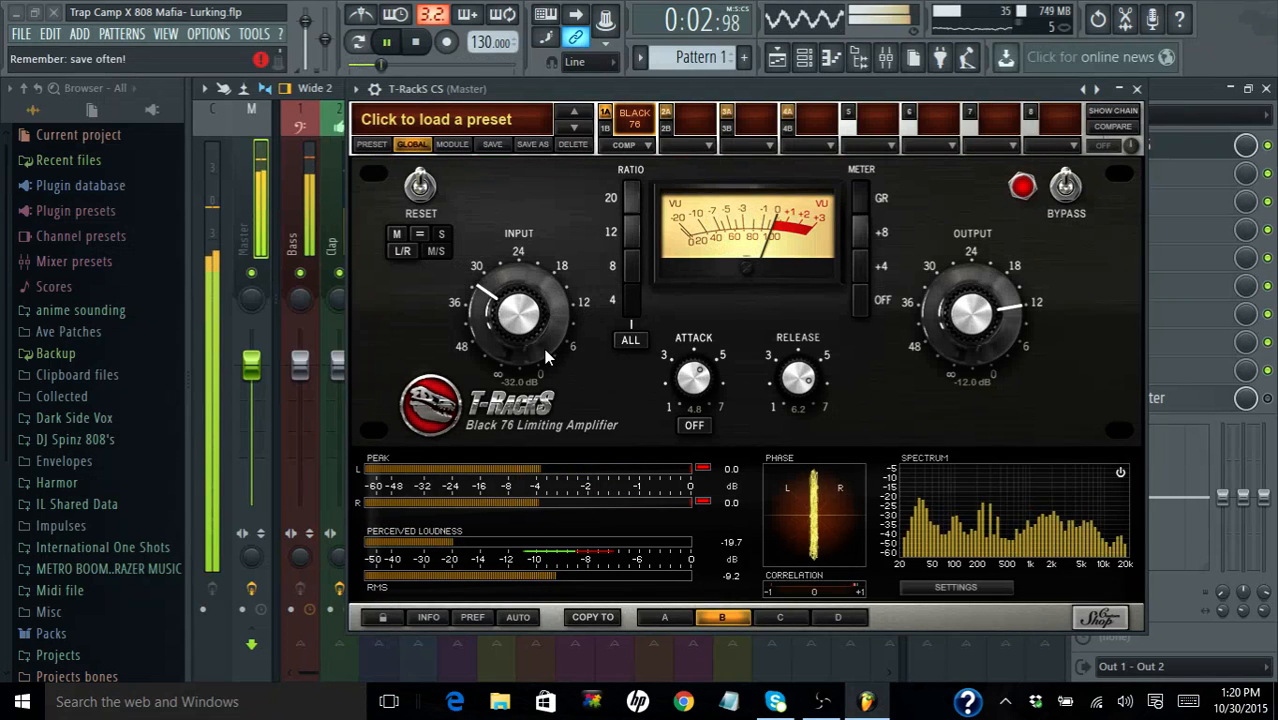
pyautogui.moveTo(533, 340); pyautogui.dragTo(520, 301)
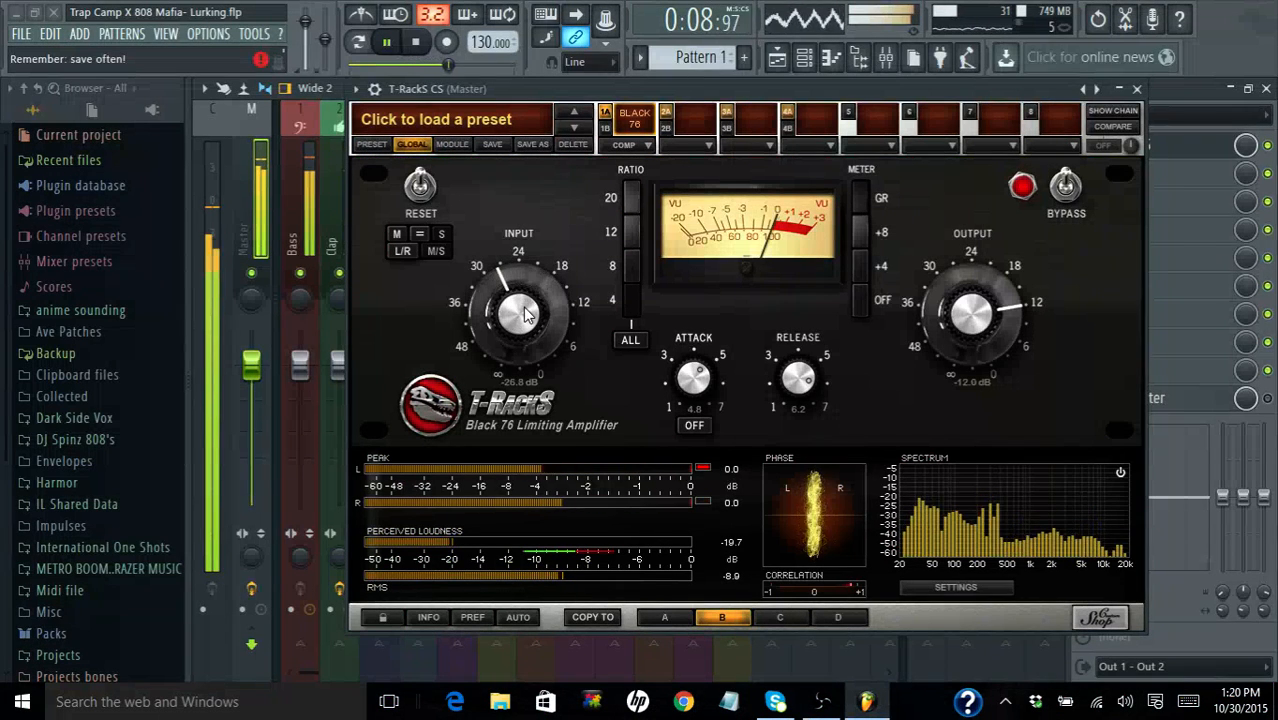
pyautogui.moveTo(527, 316); pyautogui.dragTo(530, 318)
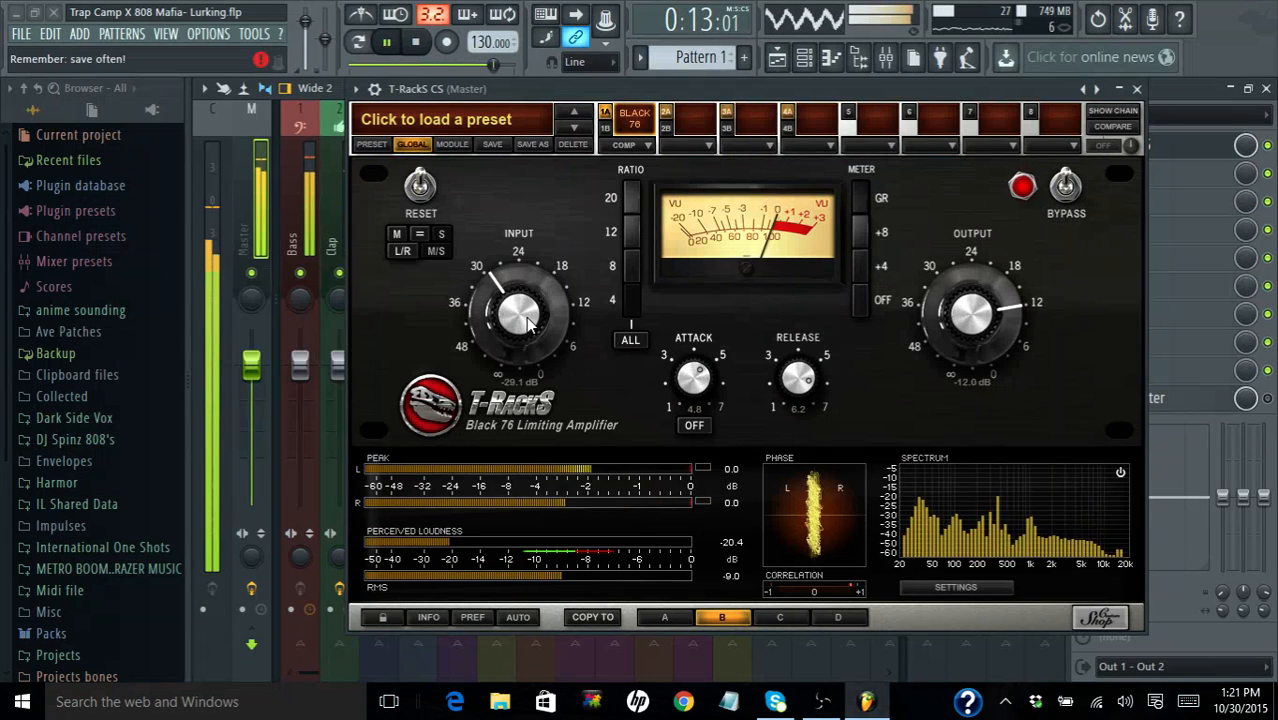
pyautogui.moveTo(530, 325); pyautogui.dragTo(402, 234)
pyautogui.moveTo(503, 318); pyautogui.dragTo(502, 301)
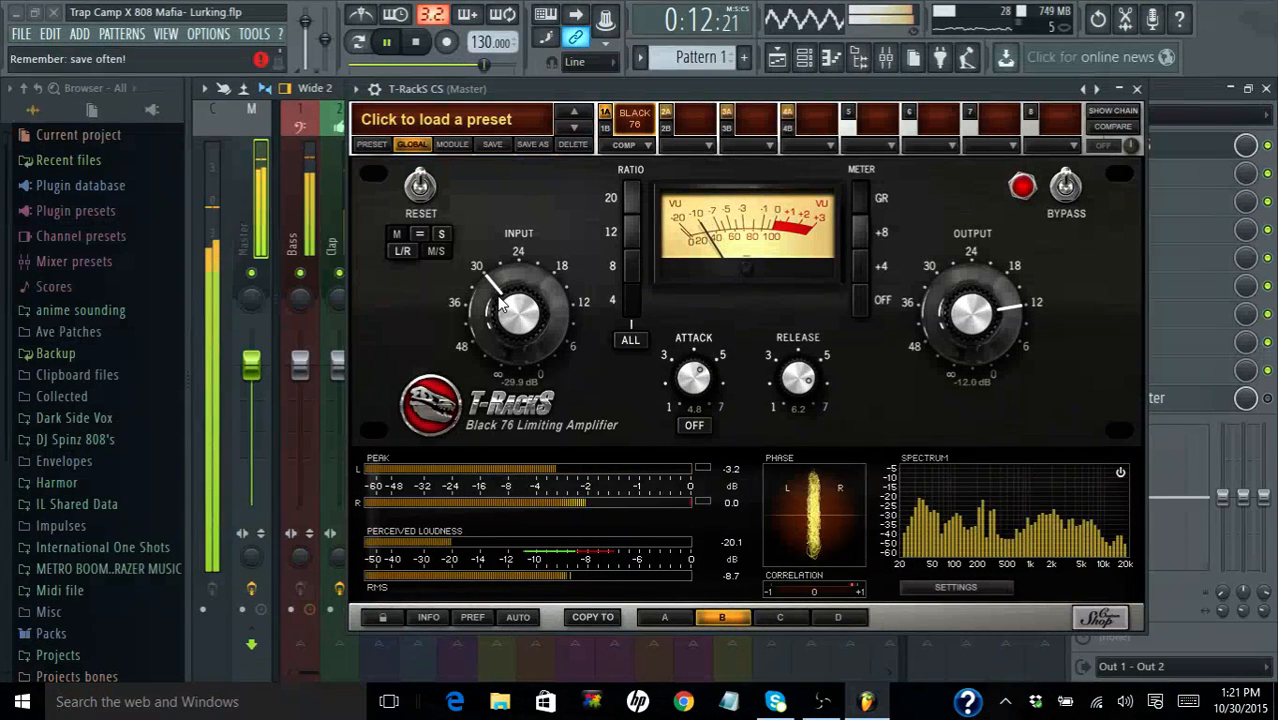
pyautogui.hotkey('ctrl', 's')
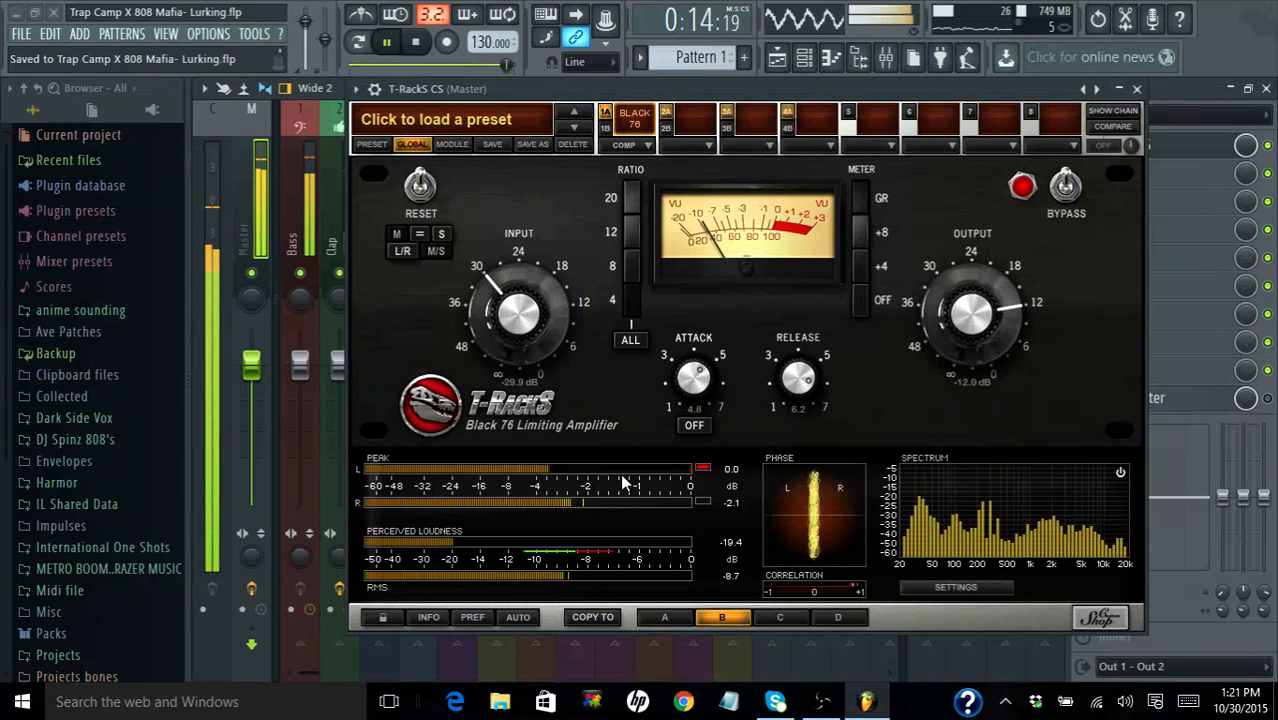
# - Switch to setup A, set the White 2A's gain to 27.1 with bypass off, and save the project
pyautogui.click(659, 618)
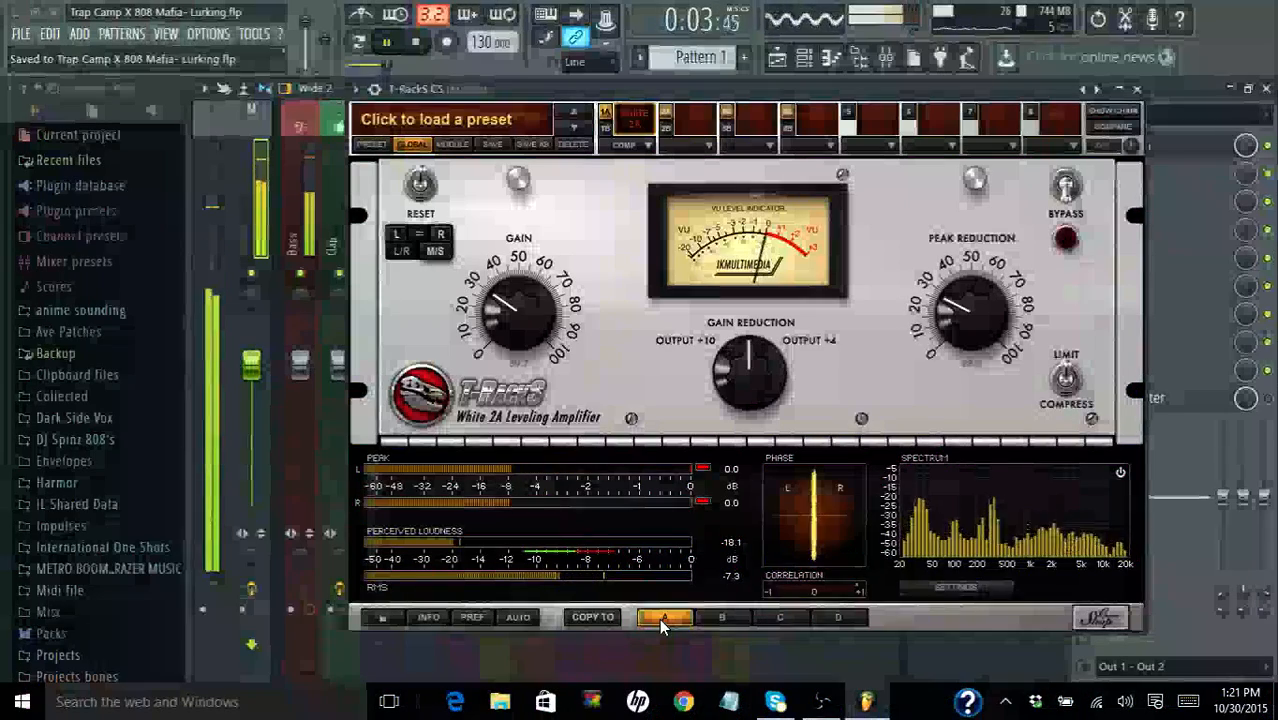
pyautogui.click(1067, 190)
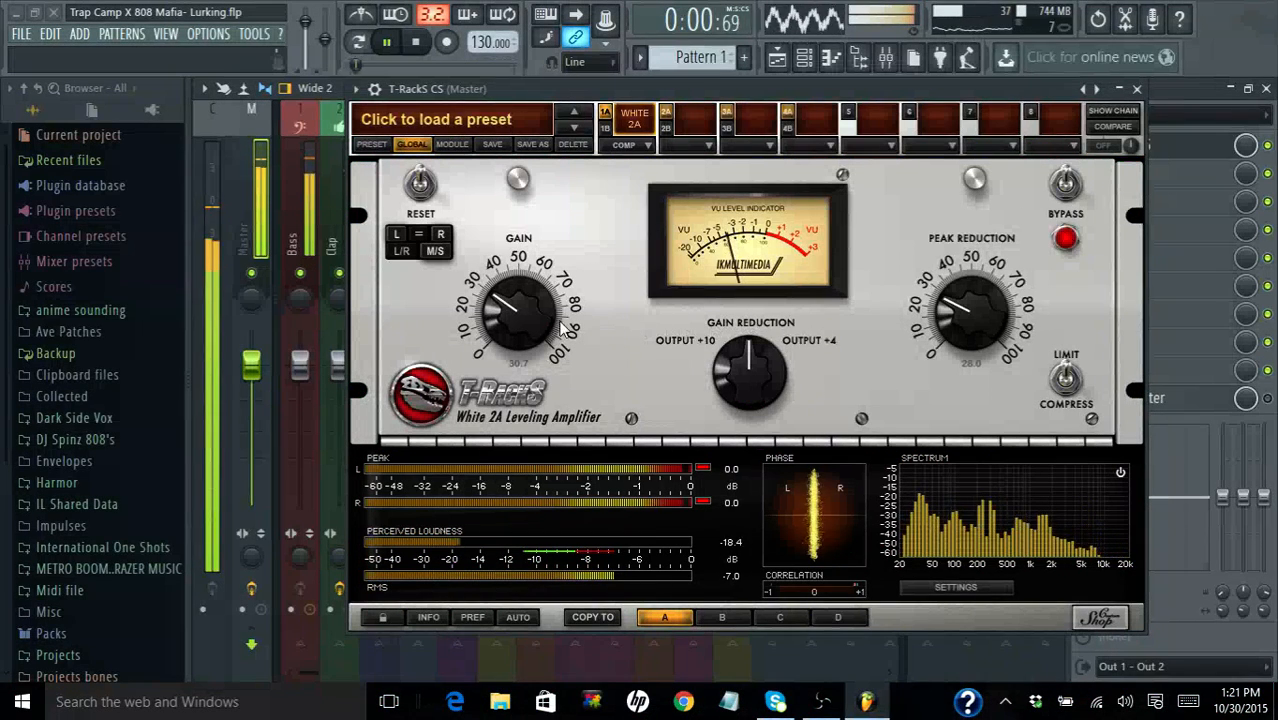
pyautogui.moveTo(522, 310); pyautogui.dragTo(522, 317)
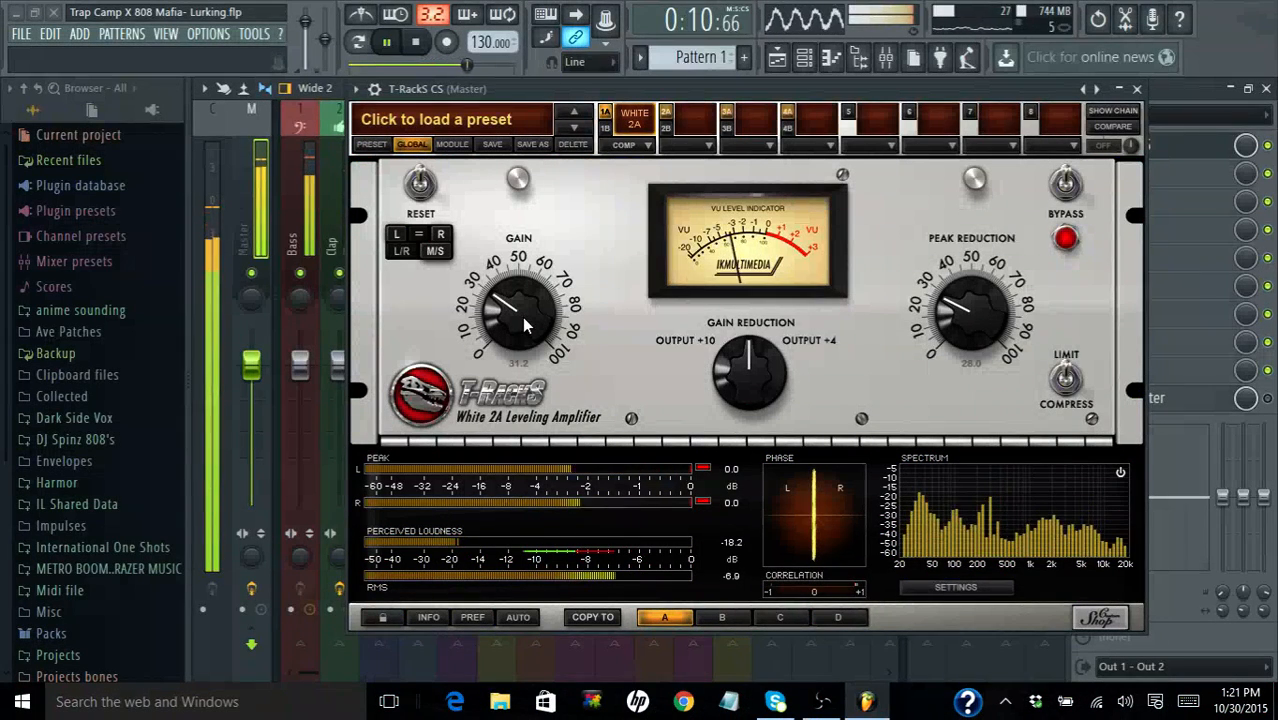
pyautogui.moveTo(522, 317); pyautogui.dragTo(525, 325)
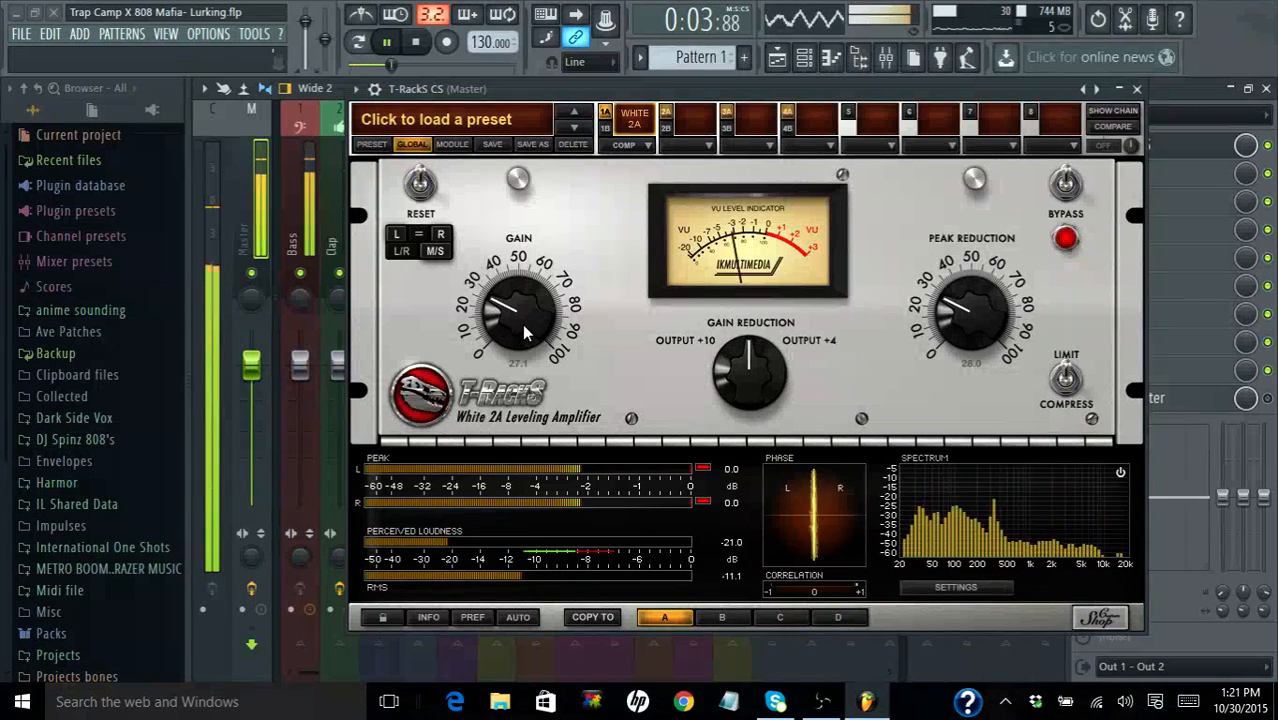
pyautogui.hotkey('ctrl', 's')
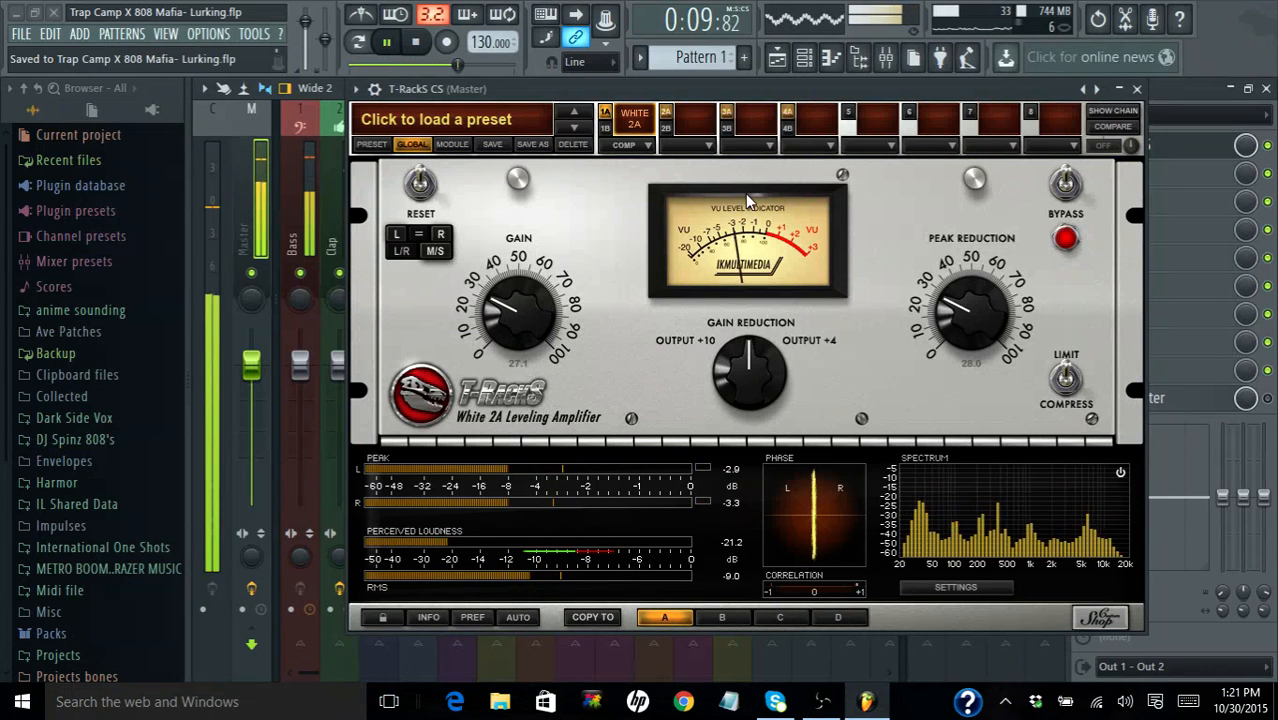
pyautogui.click(1067, 192)
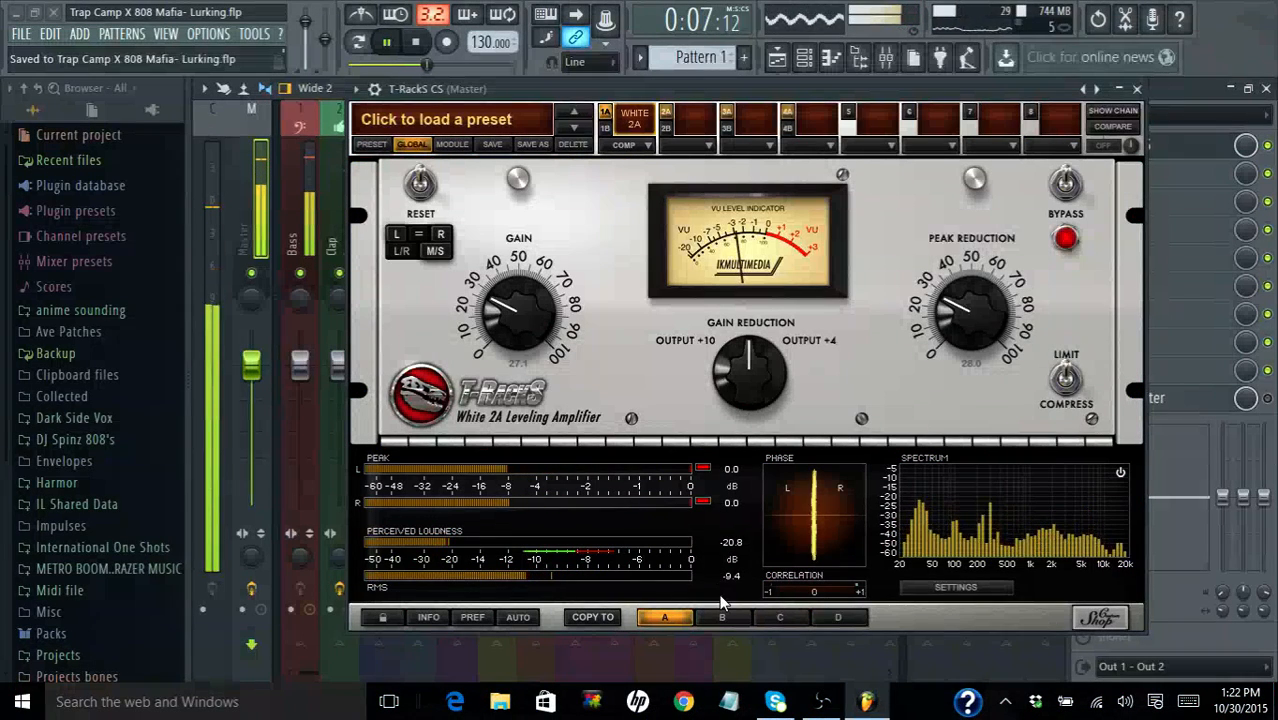
# - Show the processing chain, compare setup B with setup A, and stop playback
pyautogui.click(1113, 112)
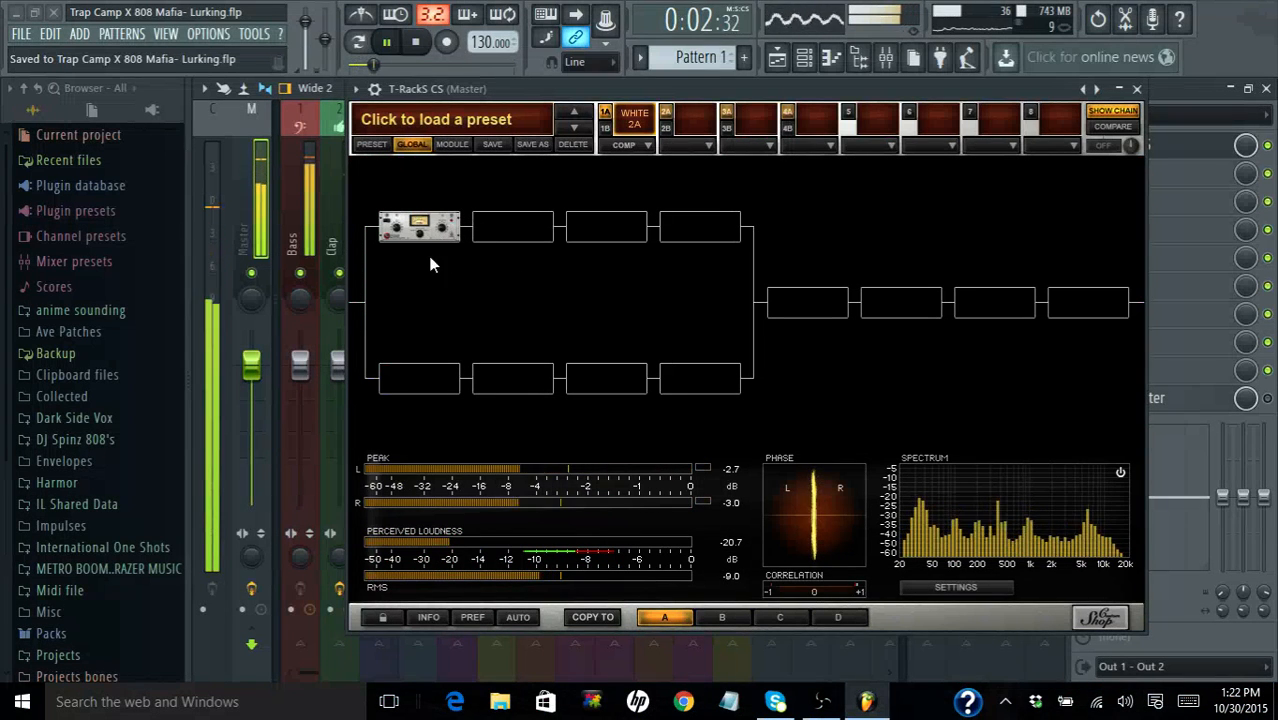
pyautogui.click(722, 619)
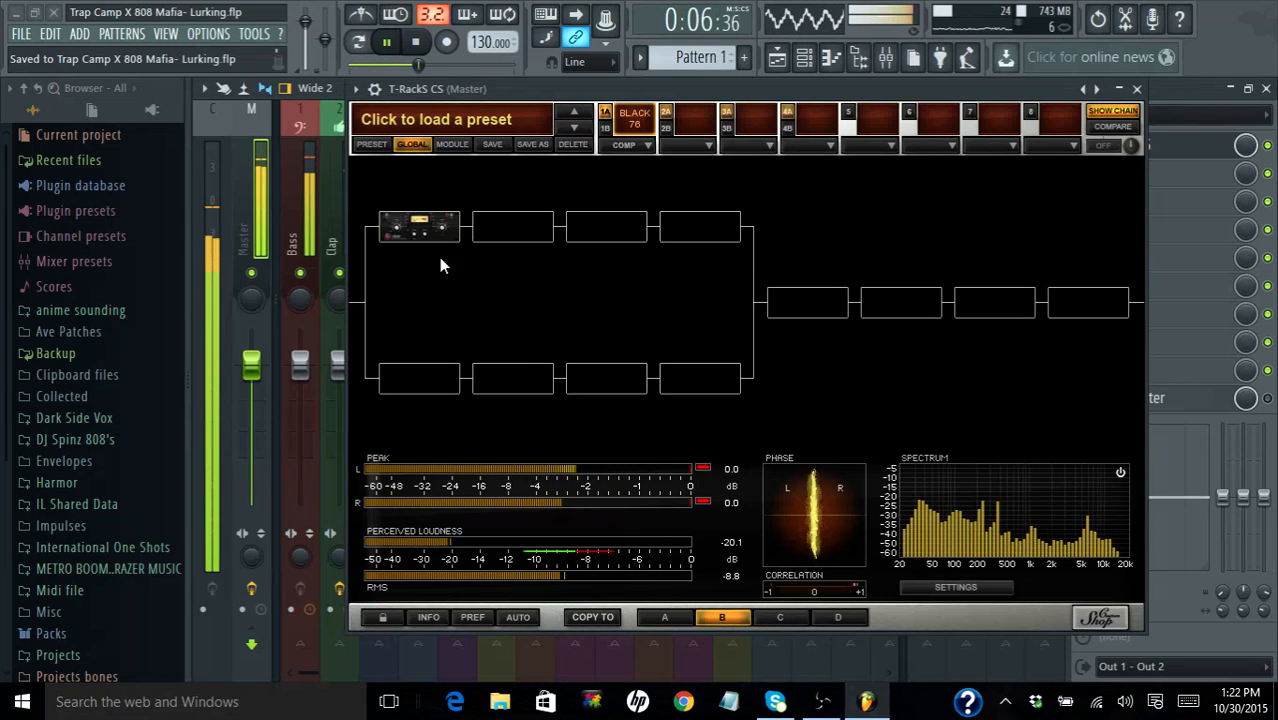
pyautogui.click(679, 615)
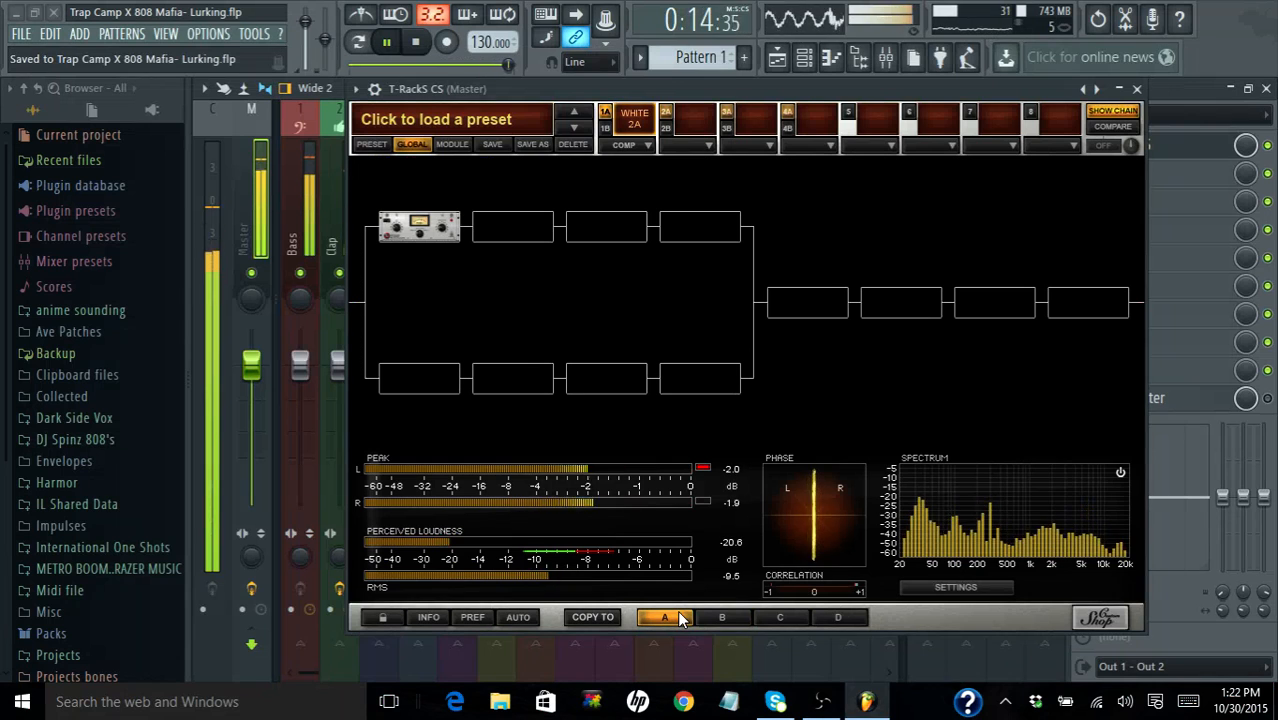
pyautogui.press('space')
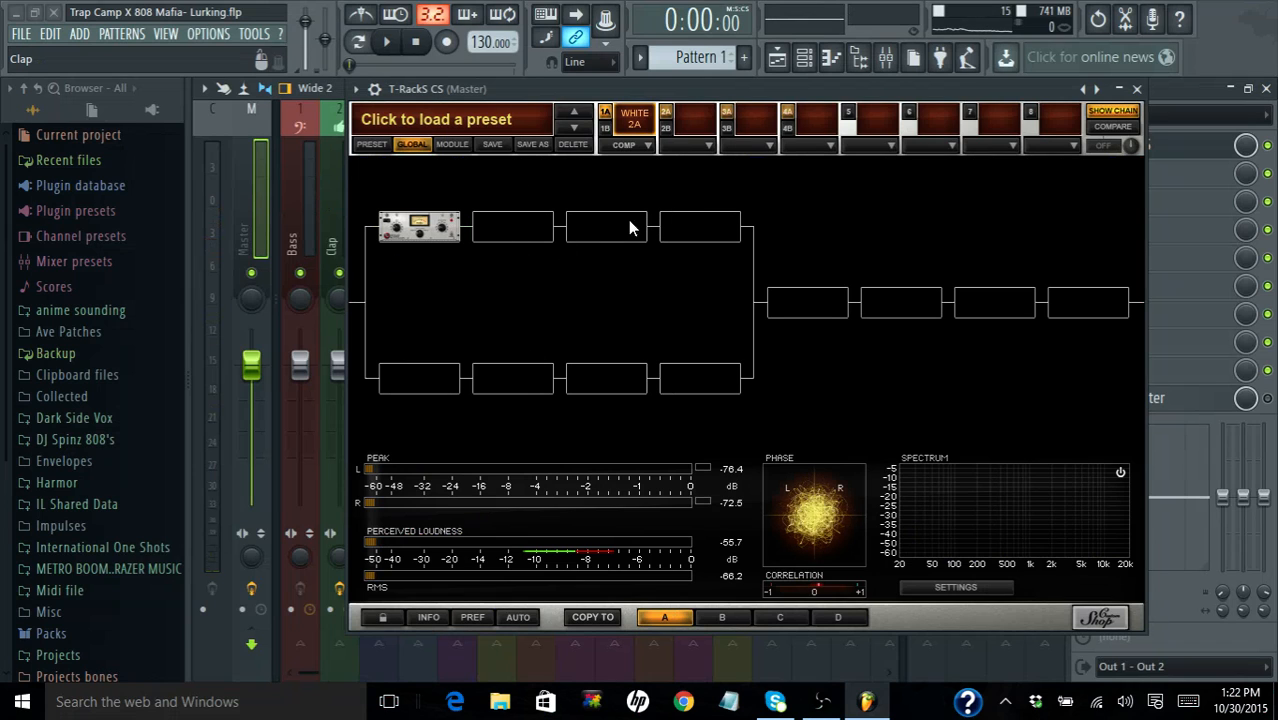
# - View chain slot 1B and the White 2A in slot 1A, and return to the chain overview
pyautogui.click(605, 127)
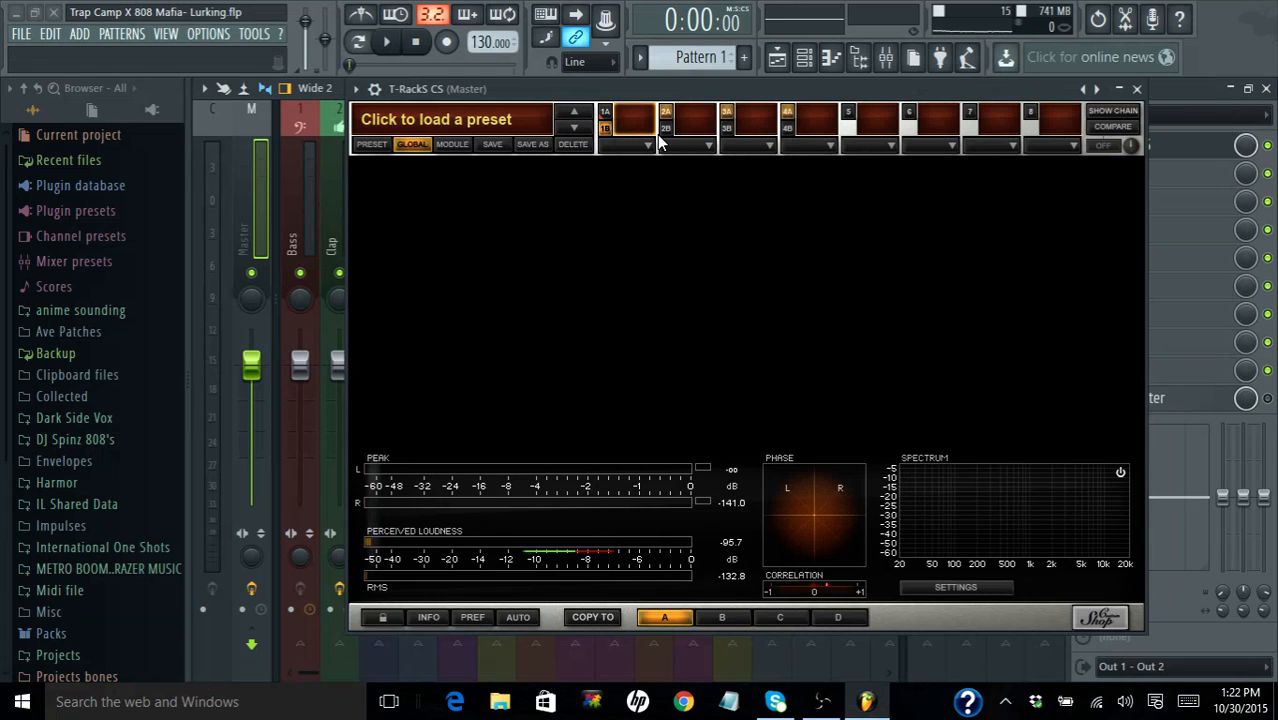
pyautogui.click(605, 118)
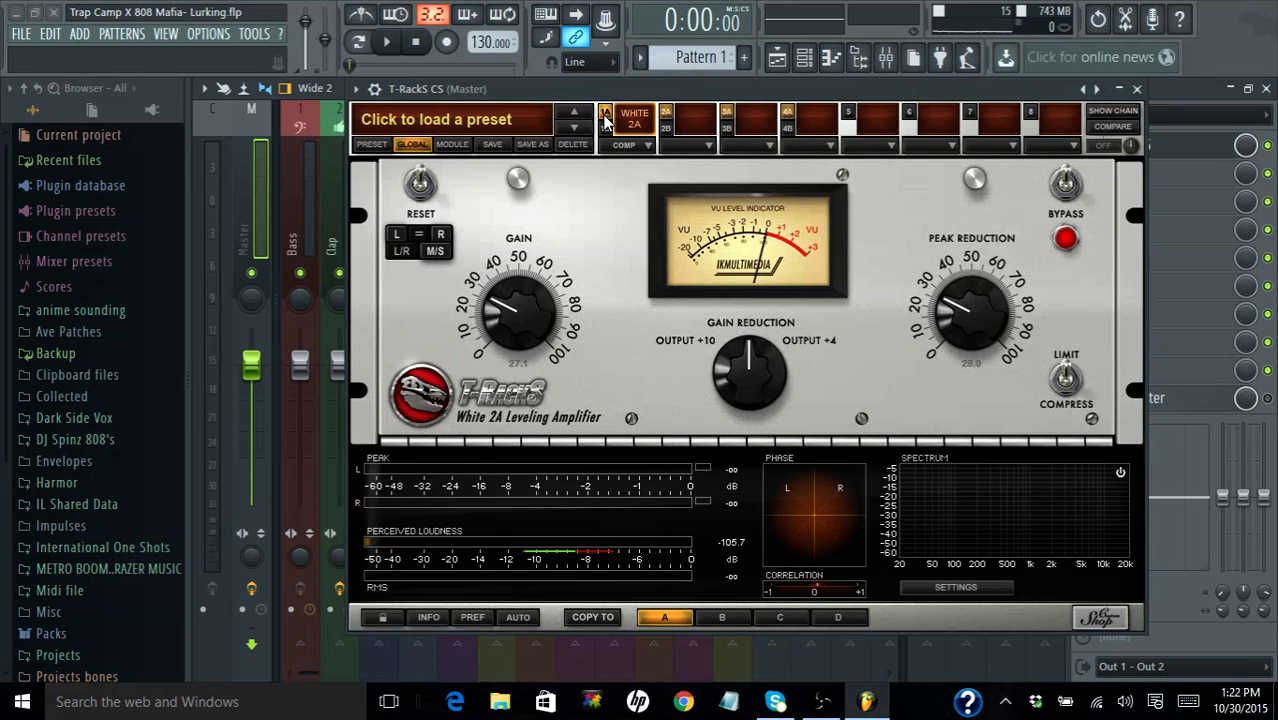
pyautogui.click(1113, 112)
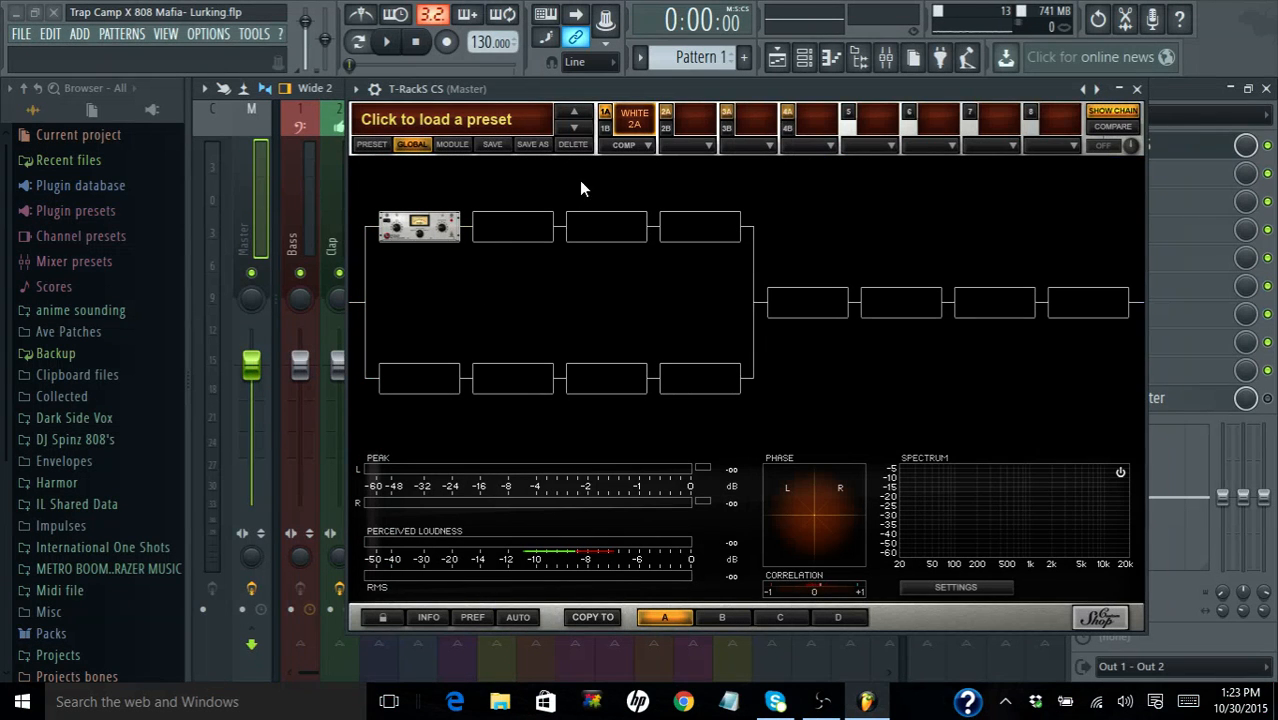
# - Move the T-RackS CS window aside so the master track's effect slots are uncovered
pyautogui.moveTo(667, 87); pyautogui.dragTo(547, 156)
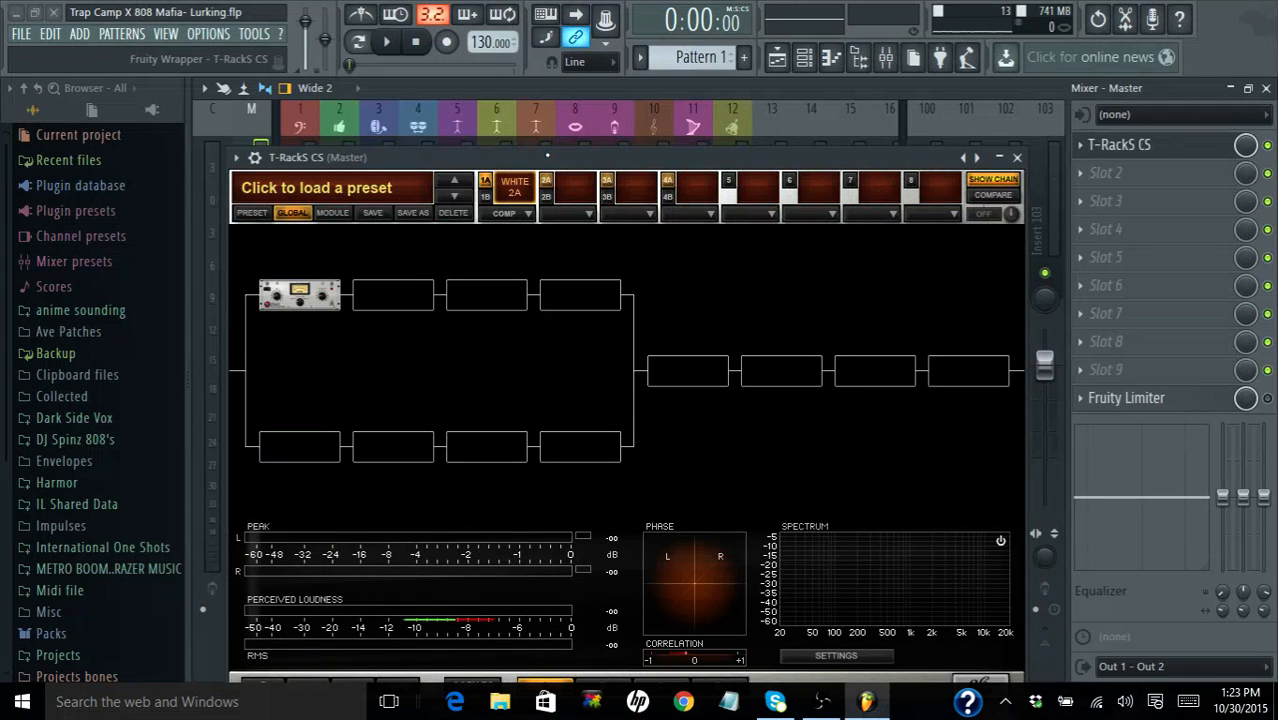
pyautogui.moveTo(547, 155); pyautogui.dragTo(547, 156)
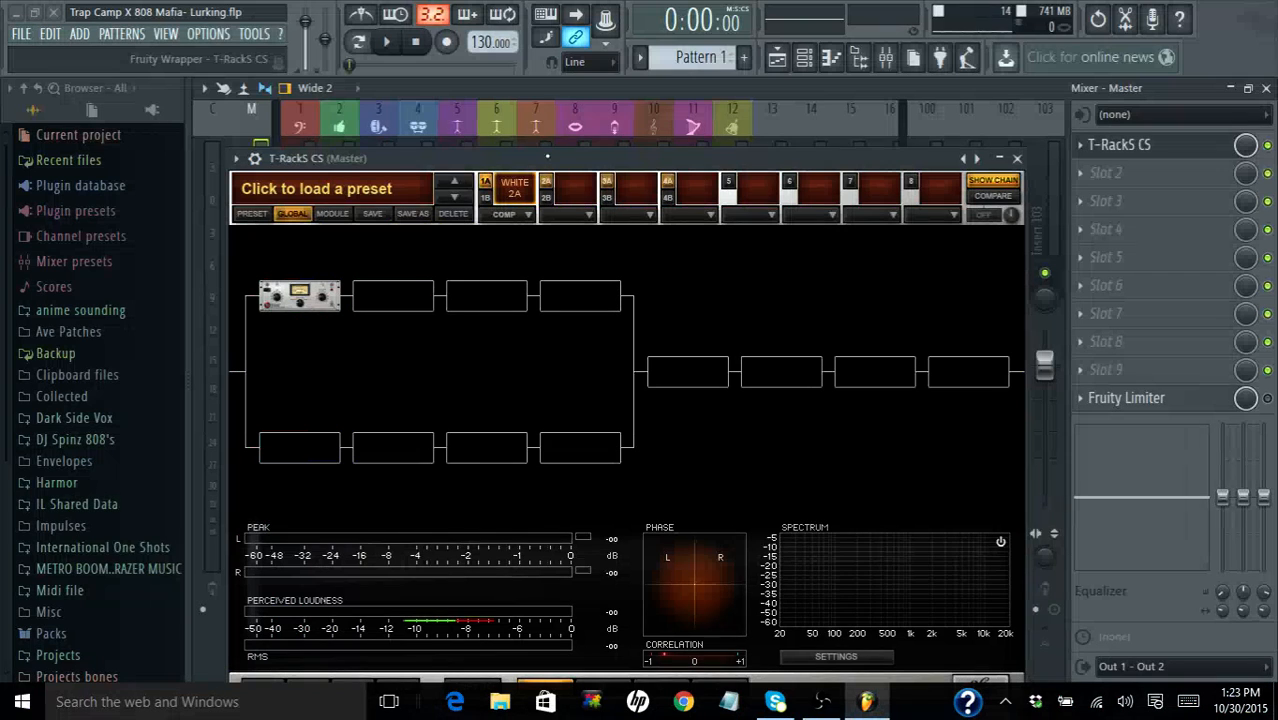
pyautogui.moveTo(547, 155); pyautogui.dragTo(532, 121)
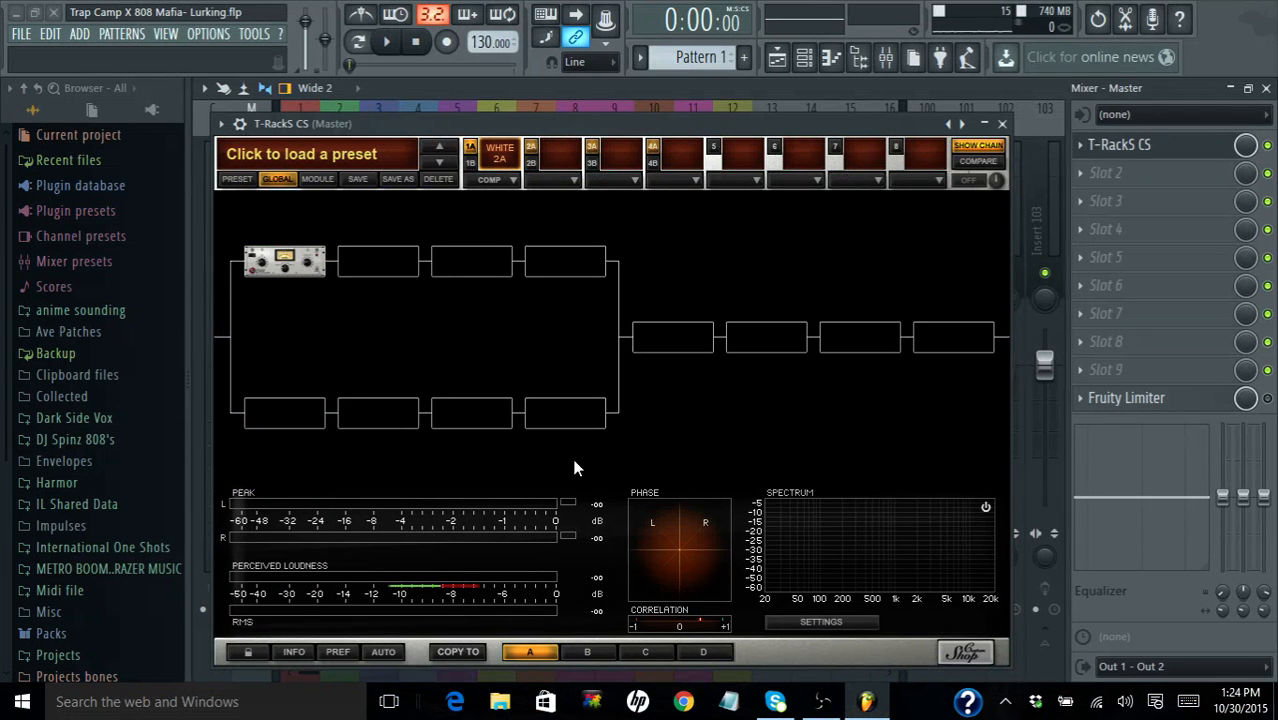
# - Play the beat with setup B, bypass and reactivate the Black 76, and return to its controls
pyautogui.click(386, 41)
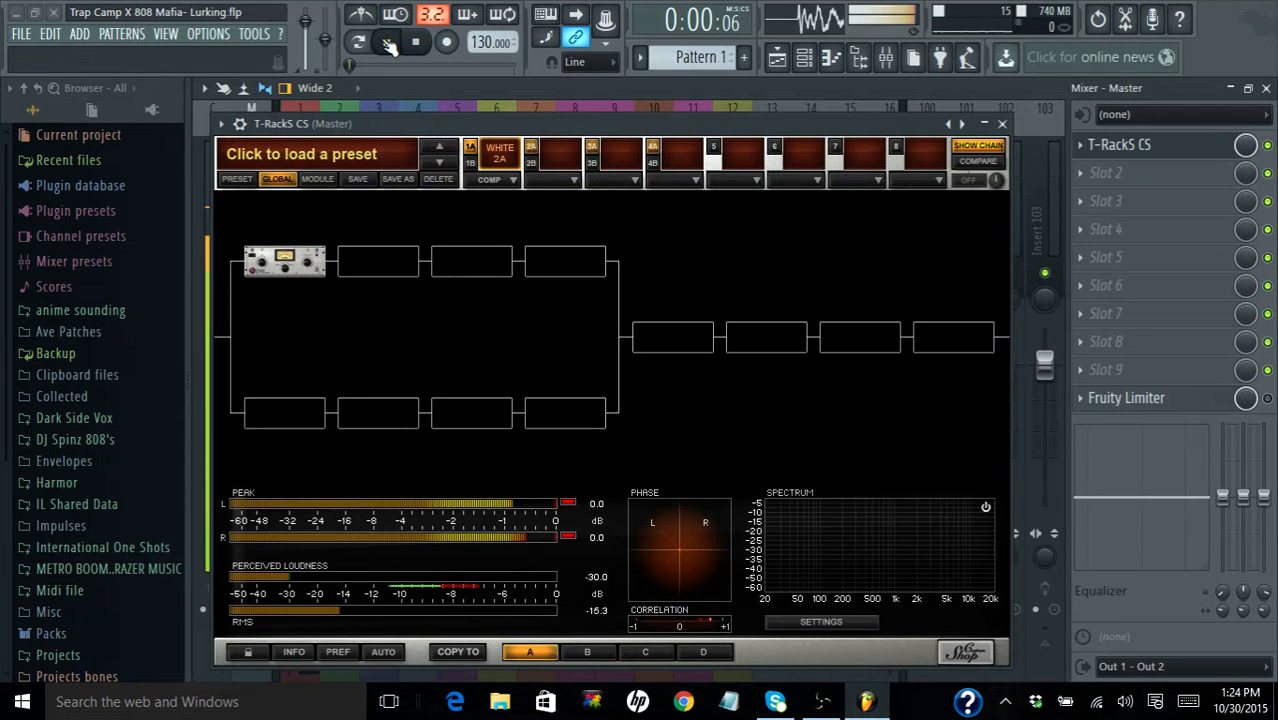
pyautogui.click(579, 652)
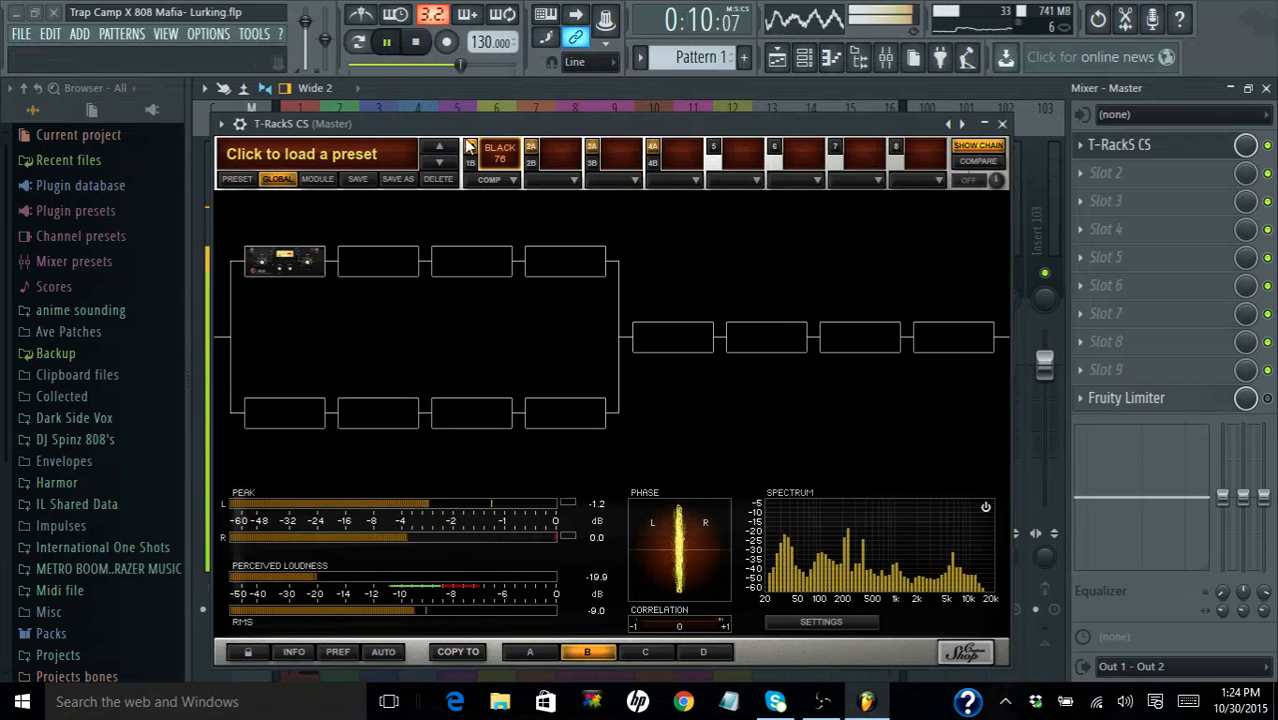
pyautogui.click(496, 156)
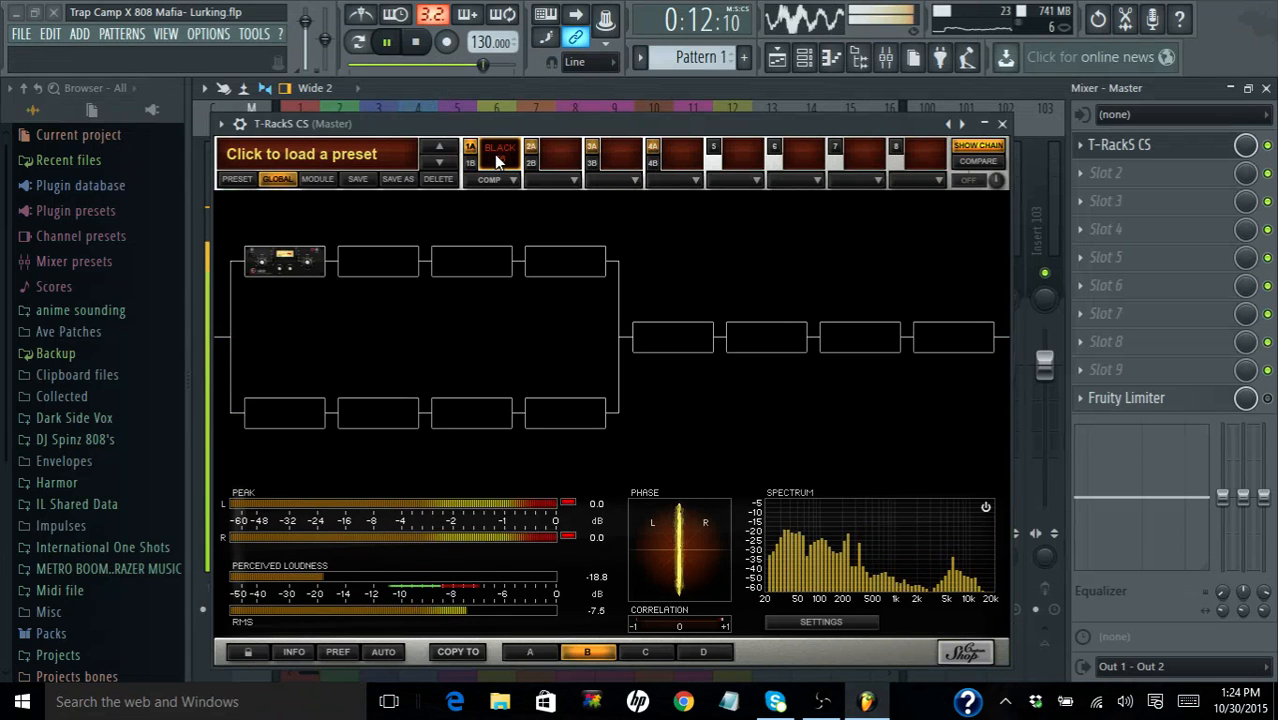
pyautogui.click(494, 154)
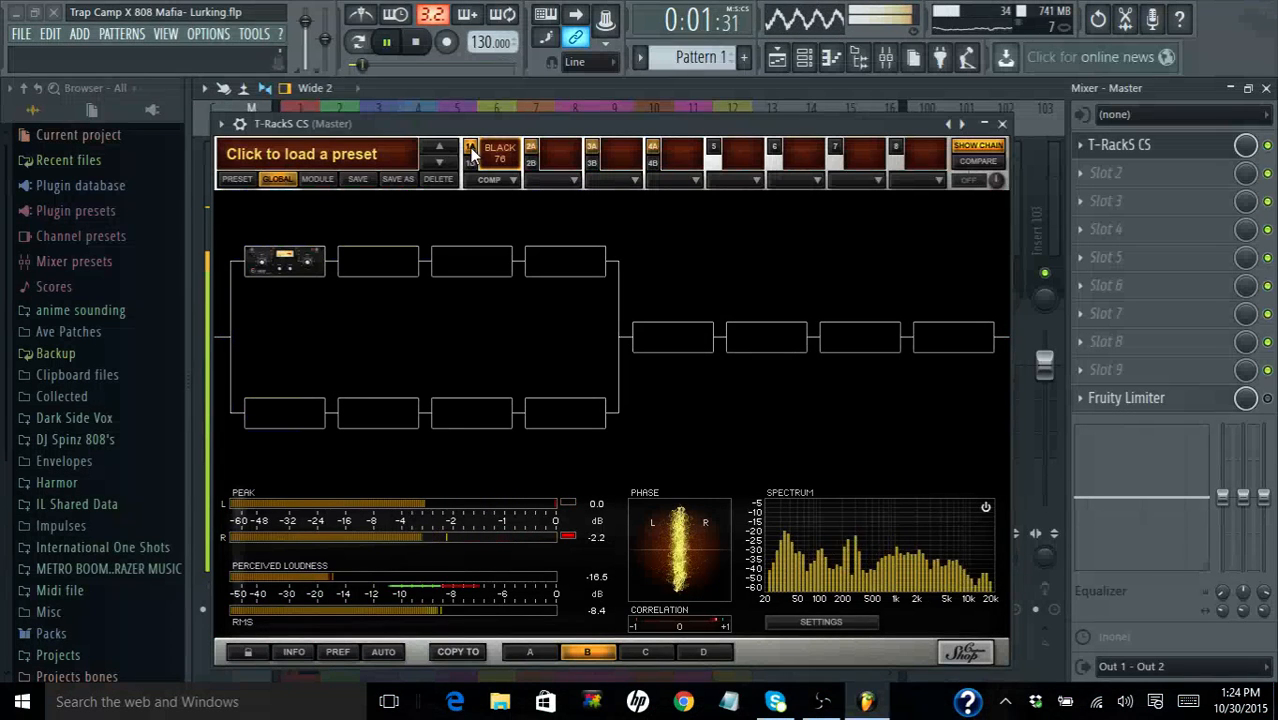
pyautogui.click(957, 147)
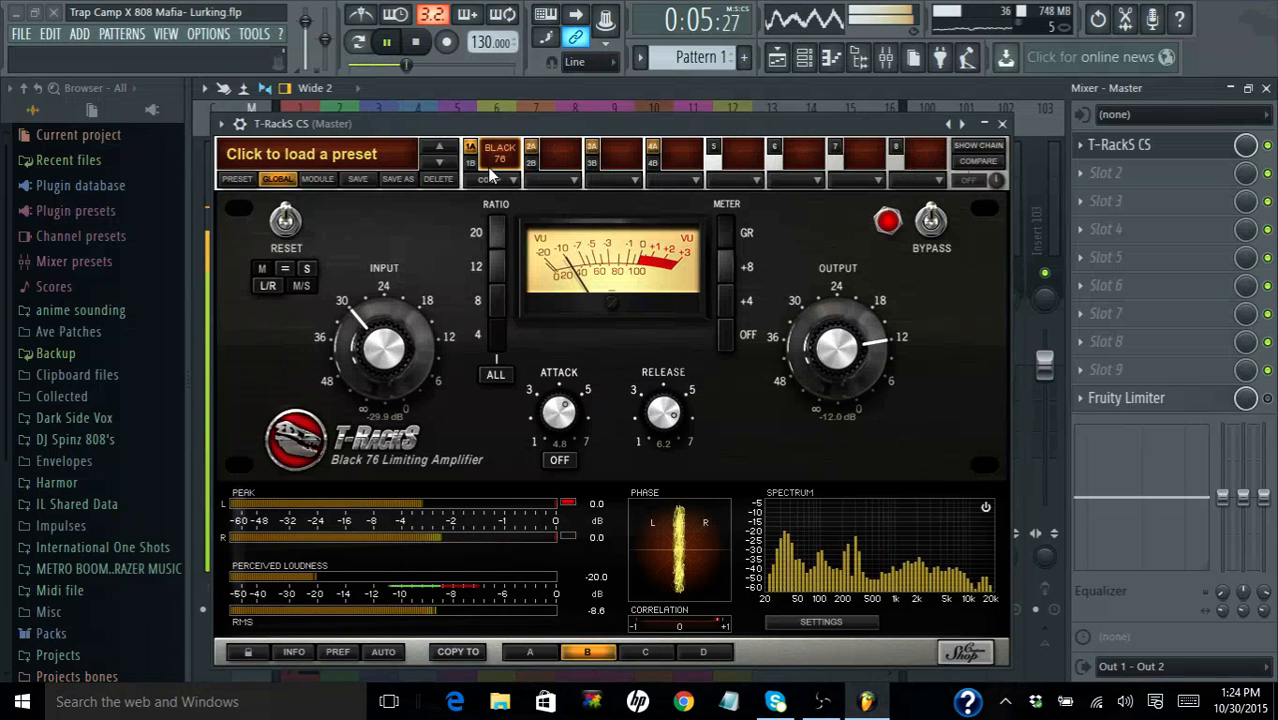
# - Switch back to setup A to compare the White 2A with setup B, and stop playback
pyautogui.click(530, 650)
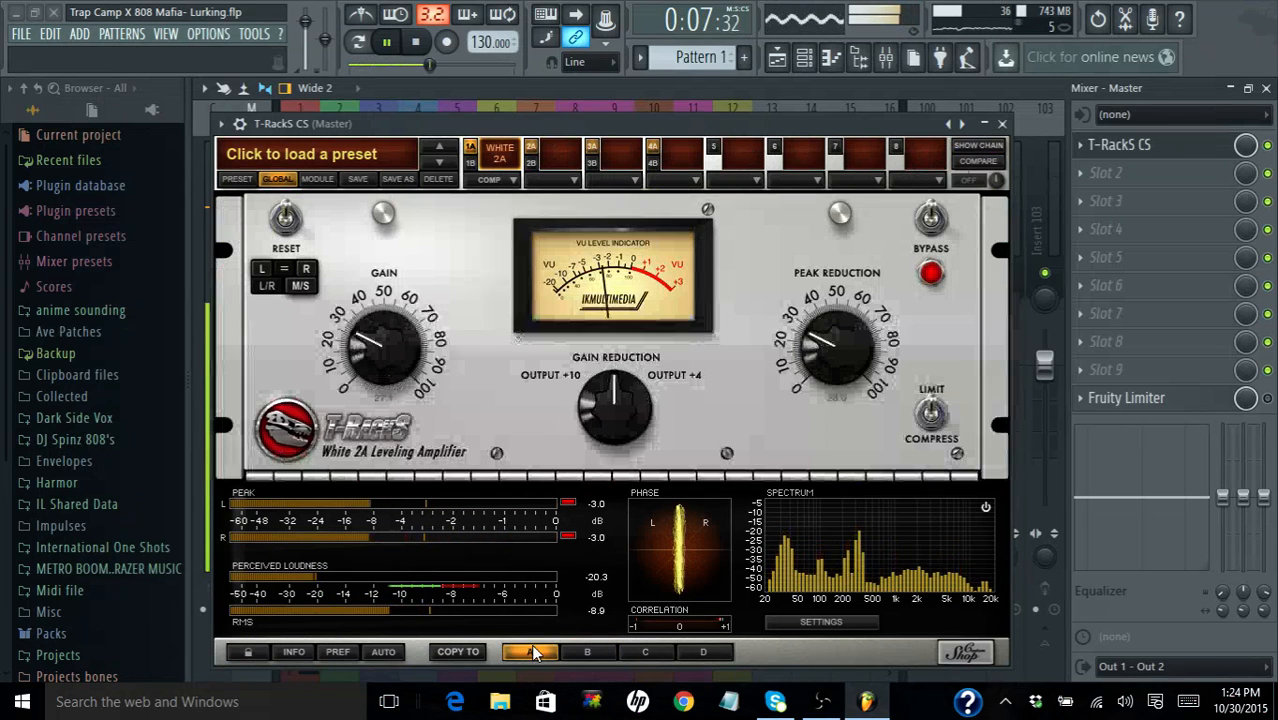
pyautogui.click(416, 42)
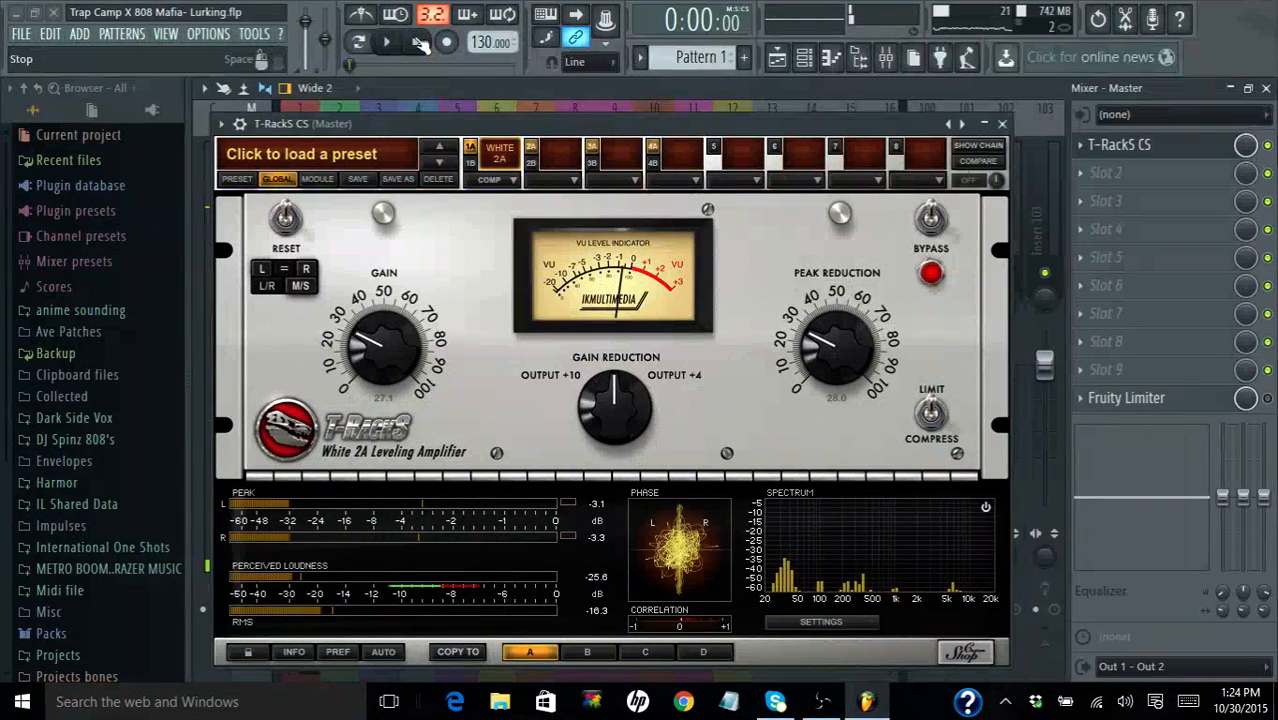
# - Switch to setup C and load the British Channel dynamics module into slot 1A
pyautogui.click(652, 645)
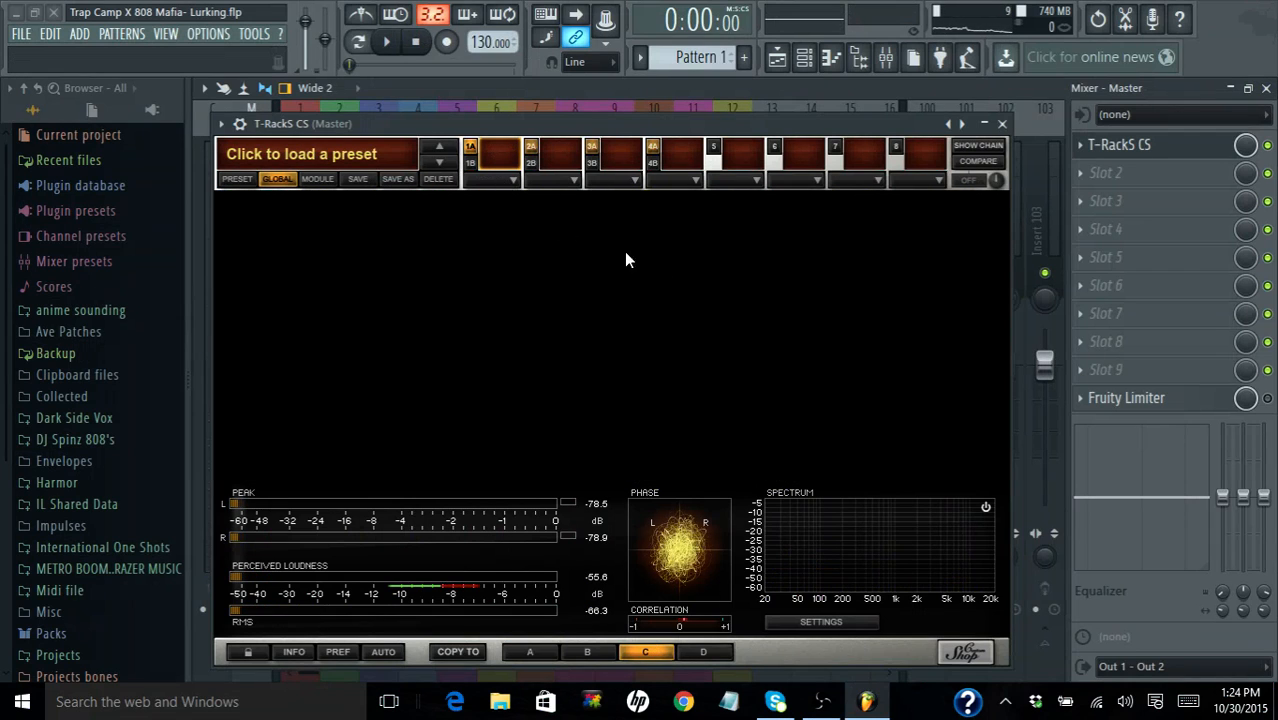
pyautogui.click(504, 181)
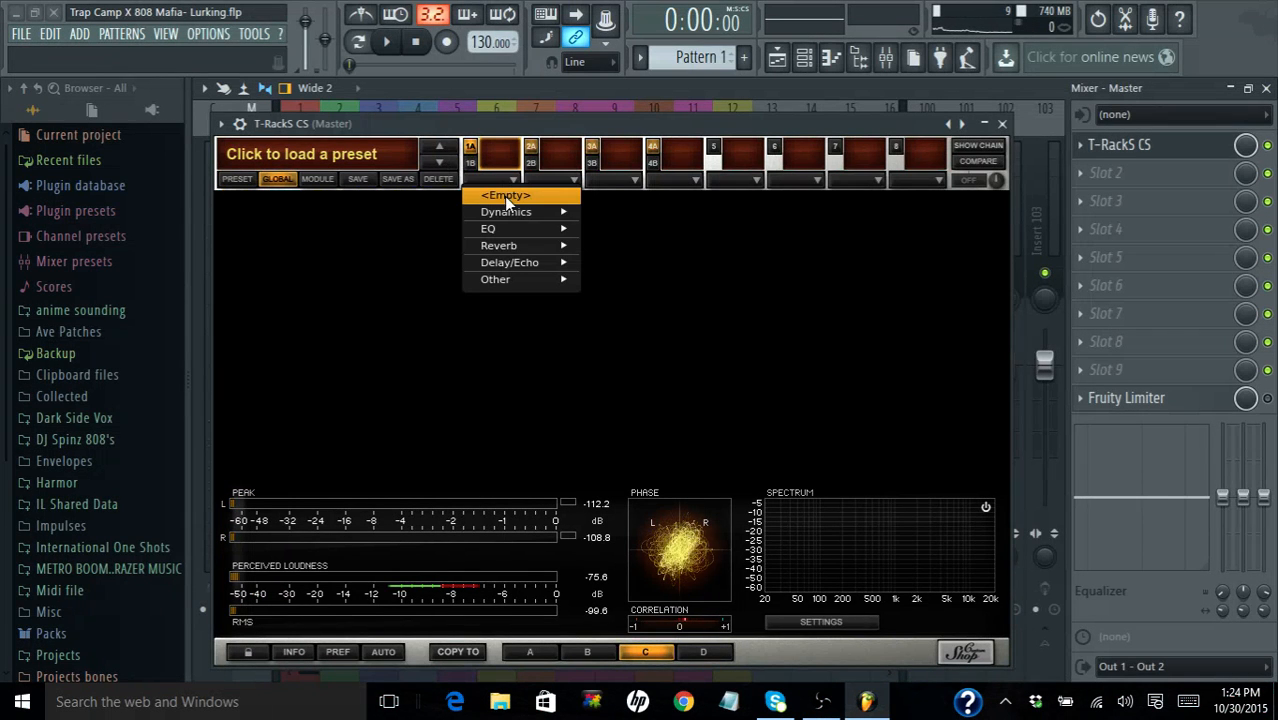
pyautogui.moveTo(508, 212)
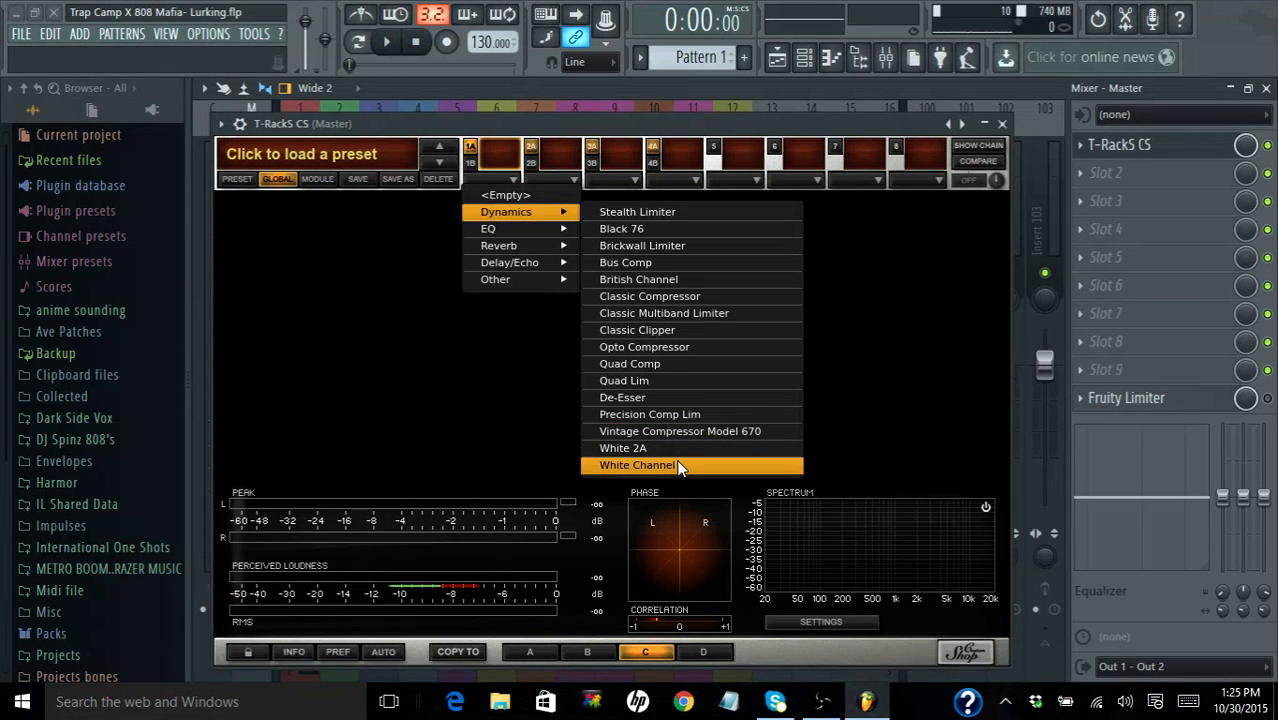
pyautogui.click(698, 283)
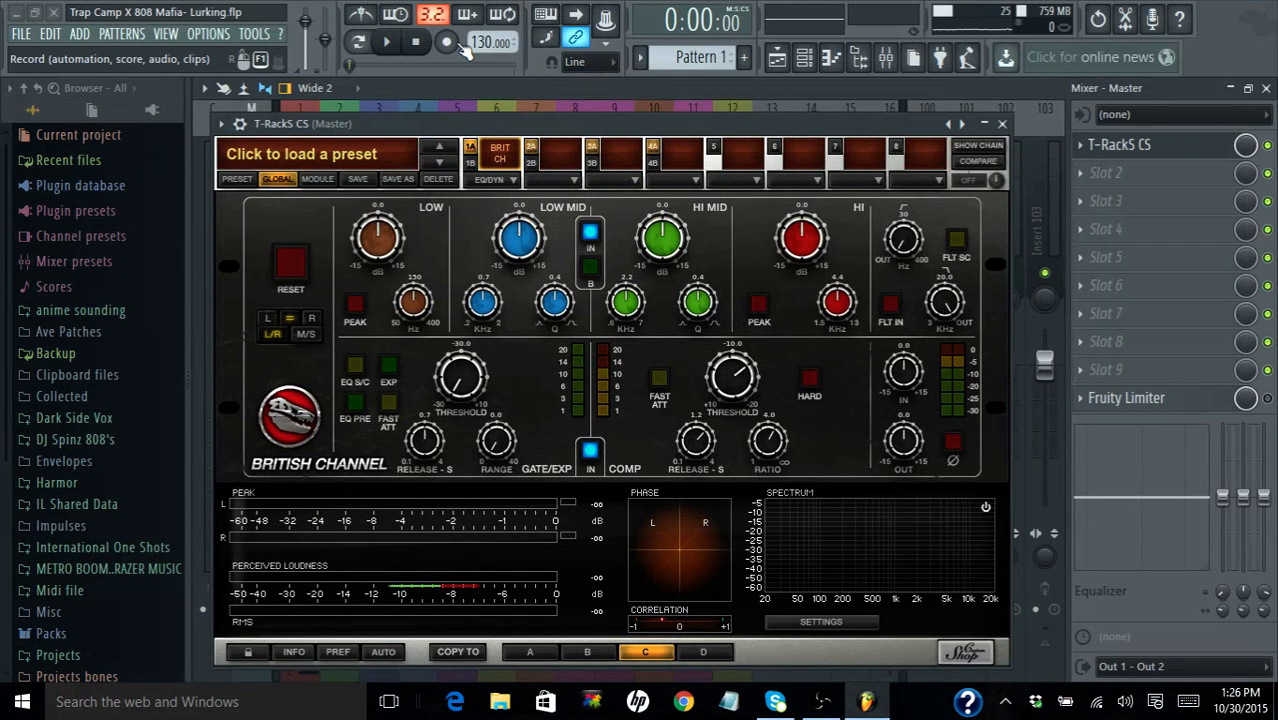
# - Play the beat and compare the master track with T-RackS CS disabled and re-enabled in the mixer
pyautogui.click(392, 44)
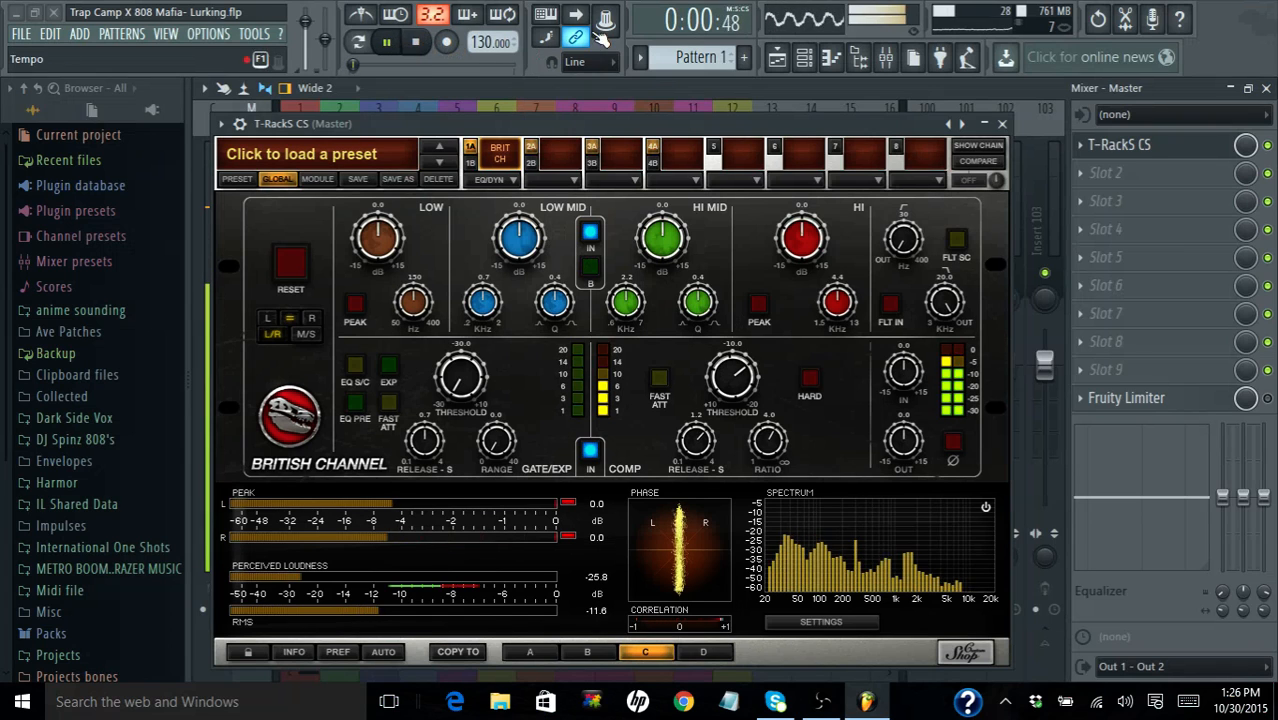
pyautogui.click(1268, 146)
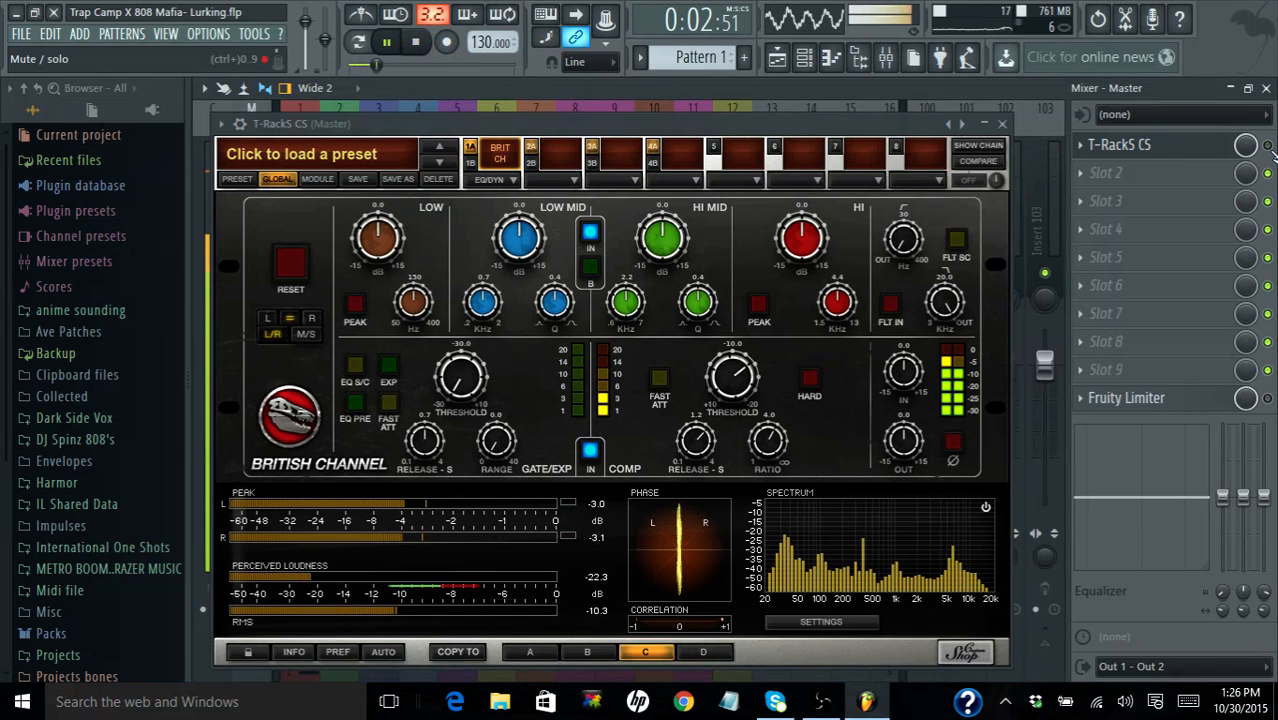
pyautogui.click(1268, 146)
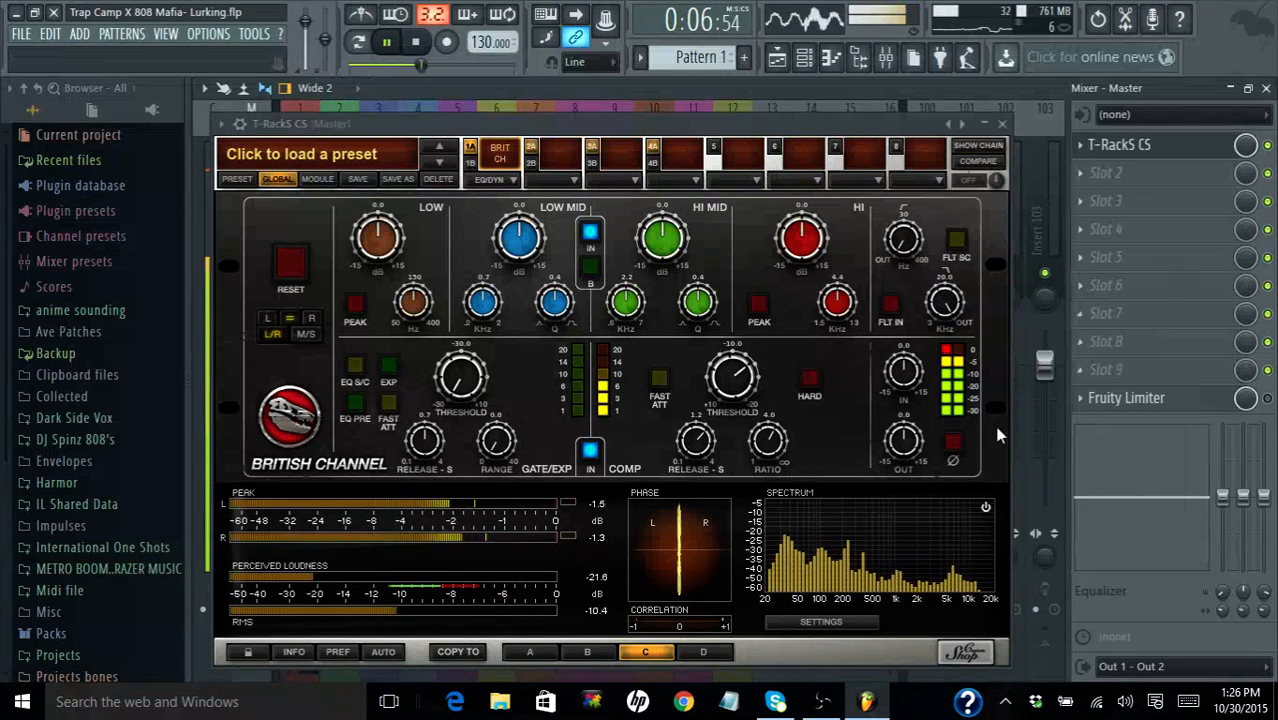
# - Try the British Channel's output phase inversion and switch it back off
pyautogui.click(950, 442)
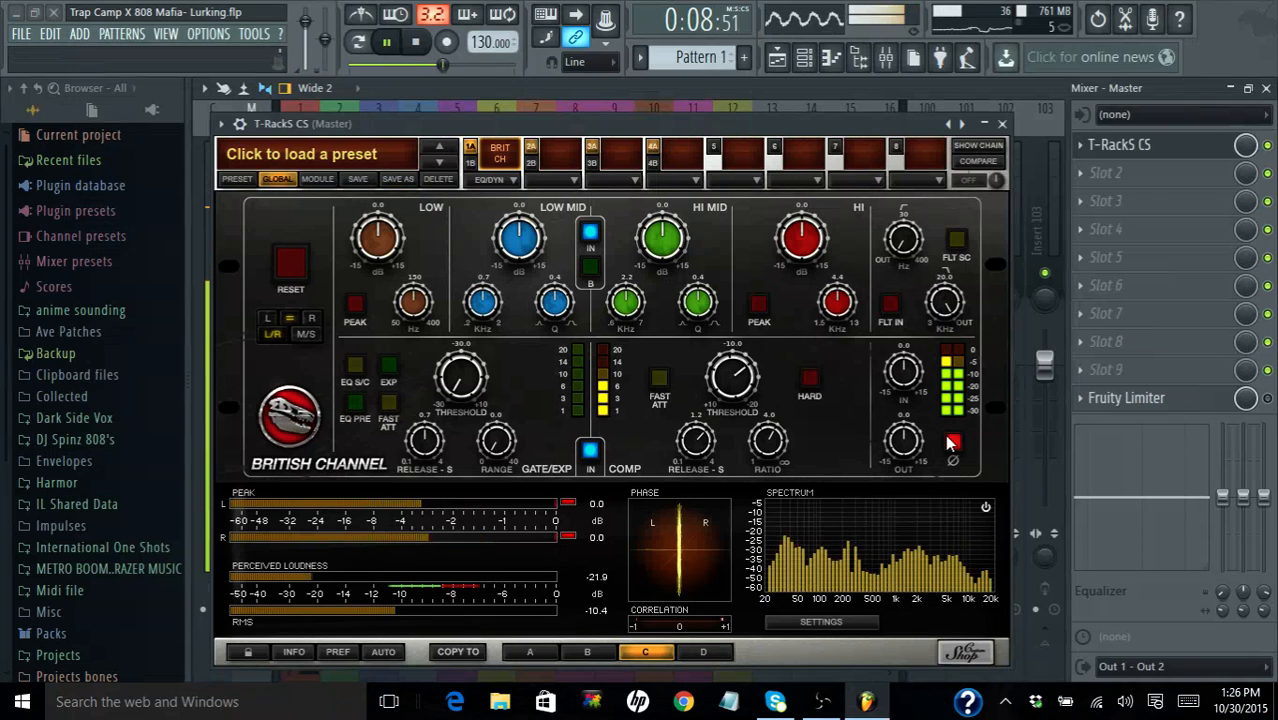
pyautogui.click(951, 443)
pyautogui.click(951, 443)
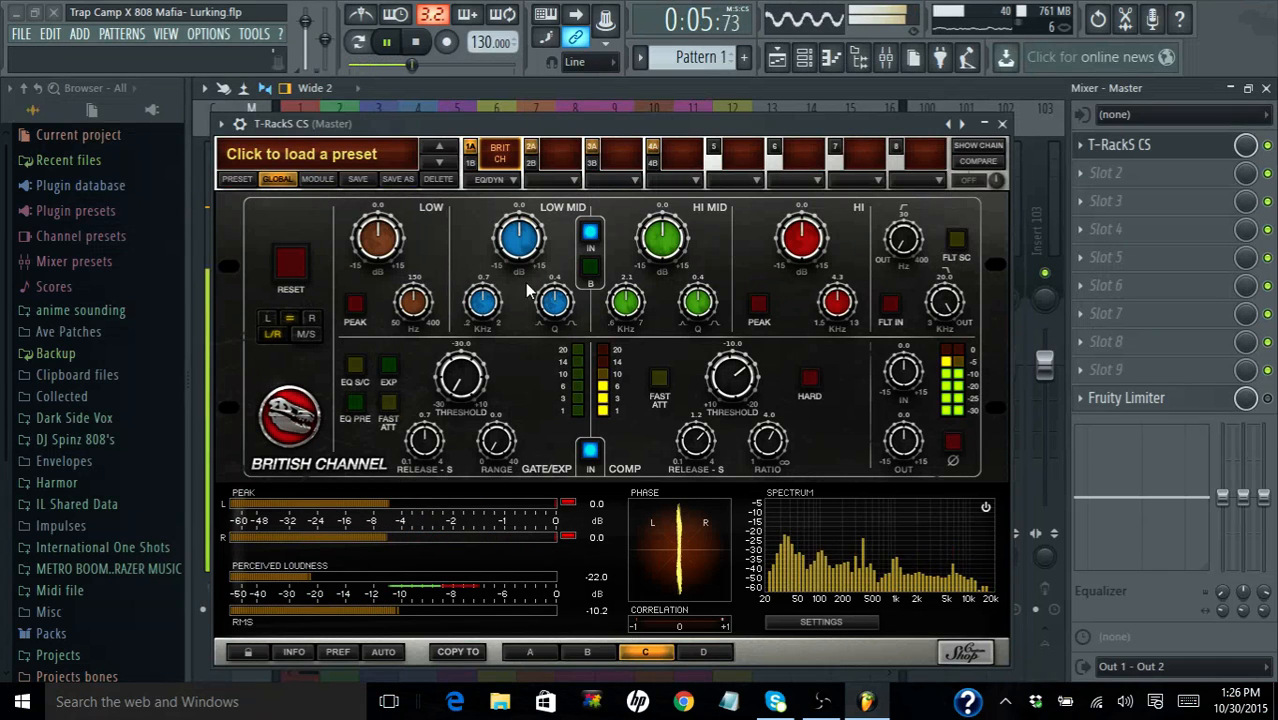
# - Boost the British Channel's low band to 4.2 dB, raise its high band, and reset the module
pyautogui.moveTo(377, 236)
pyautogui.mouseDown()
pyautogui.moveTo(359, 149)
pyautogui.moveTo(364, 222)
pyautogui.mouseUp()
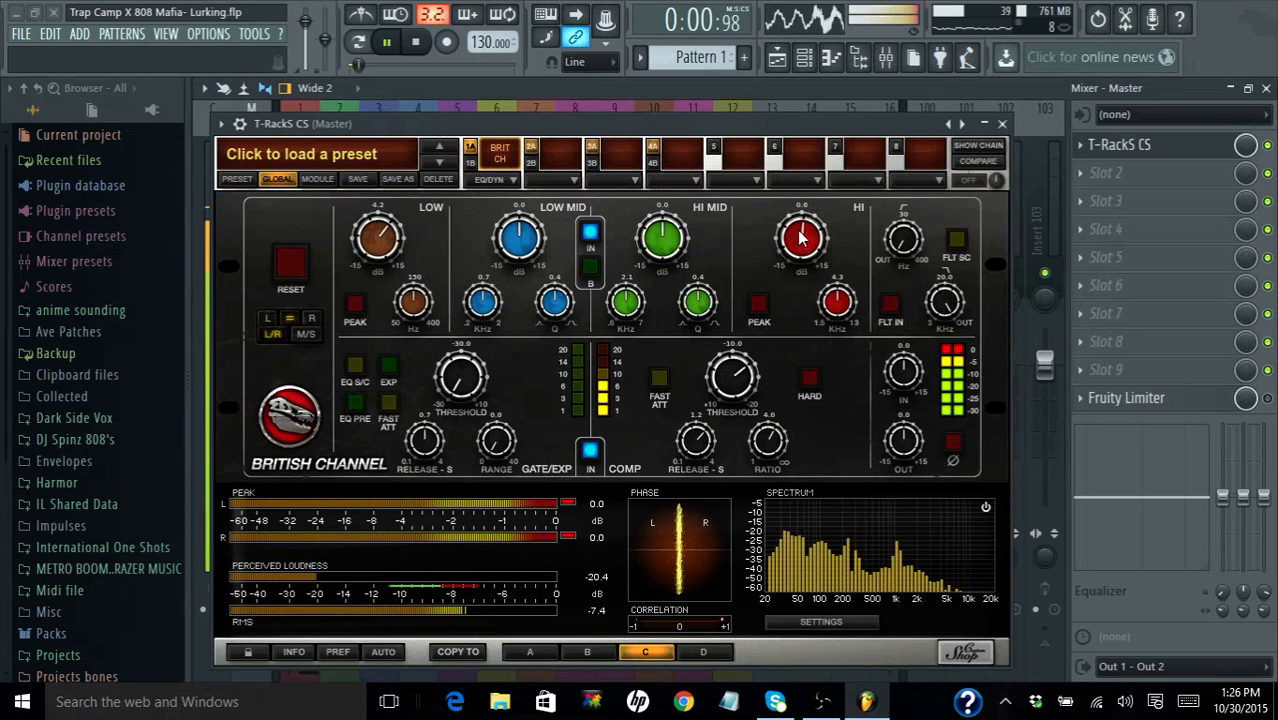
pyautogui.moveTo(797, 197)
pyautogui.mouseDown()
pyautogui.moveTo(784, 136)
pyautogui.moveTo(796, 190)
pyautogui.mouseUp()
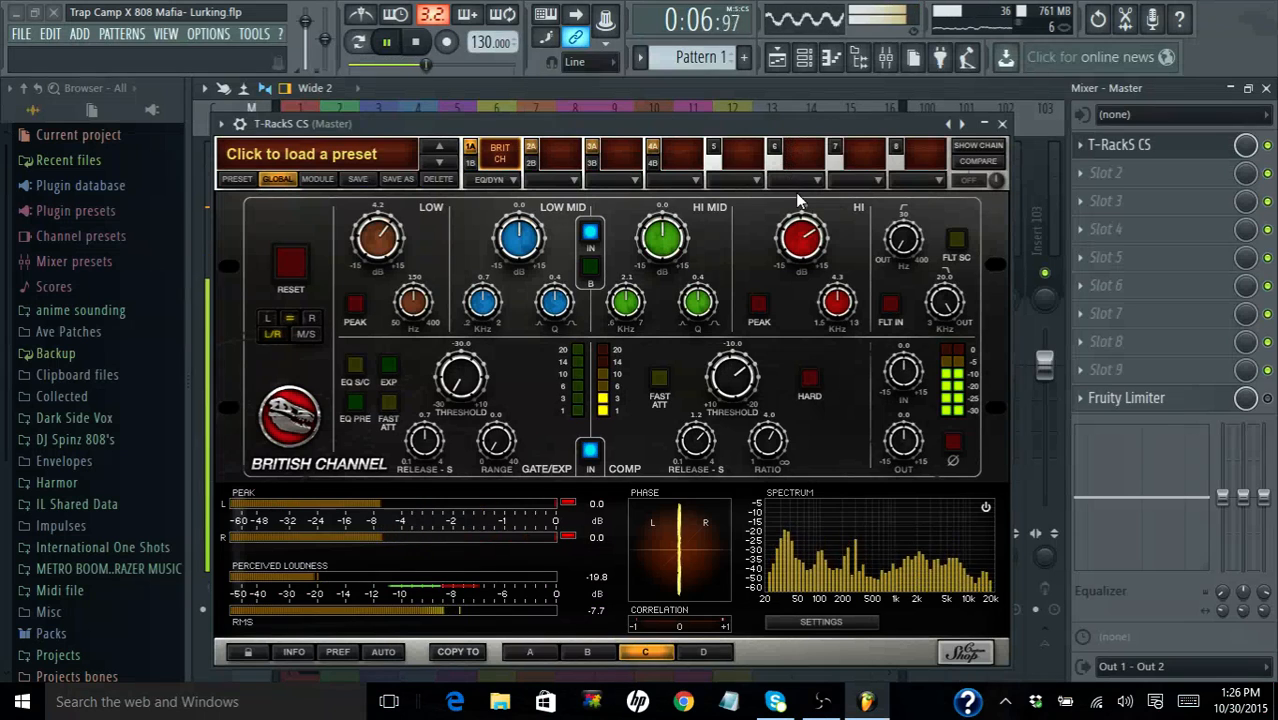
pyautogui.click(300, 271)
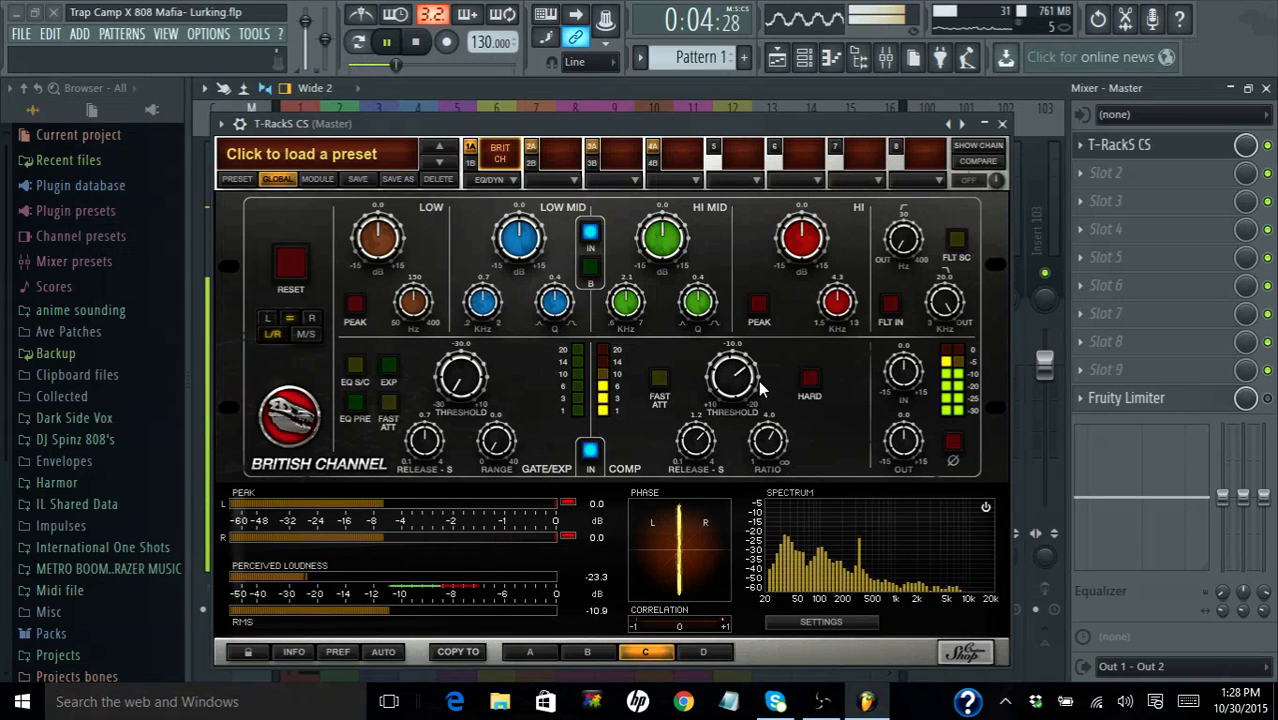
# - Enable the British Channel's filters, try side-chain filtering while sweeping the low-pass filter down, and switch side-chain filtering off
pyautogui.click(891, 303)
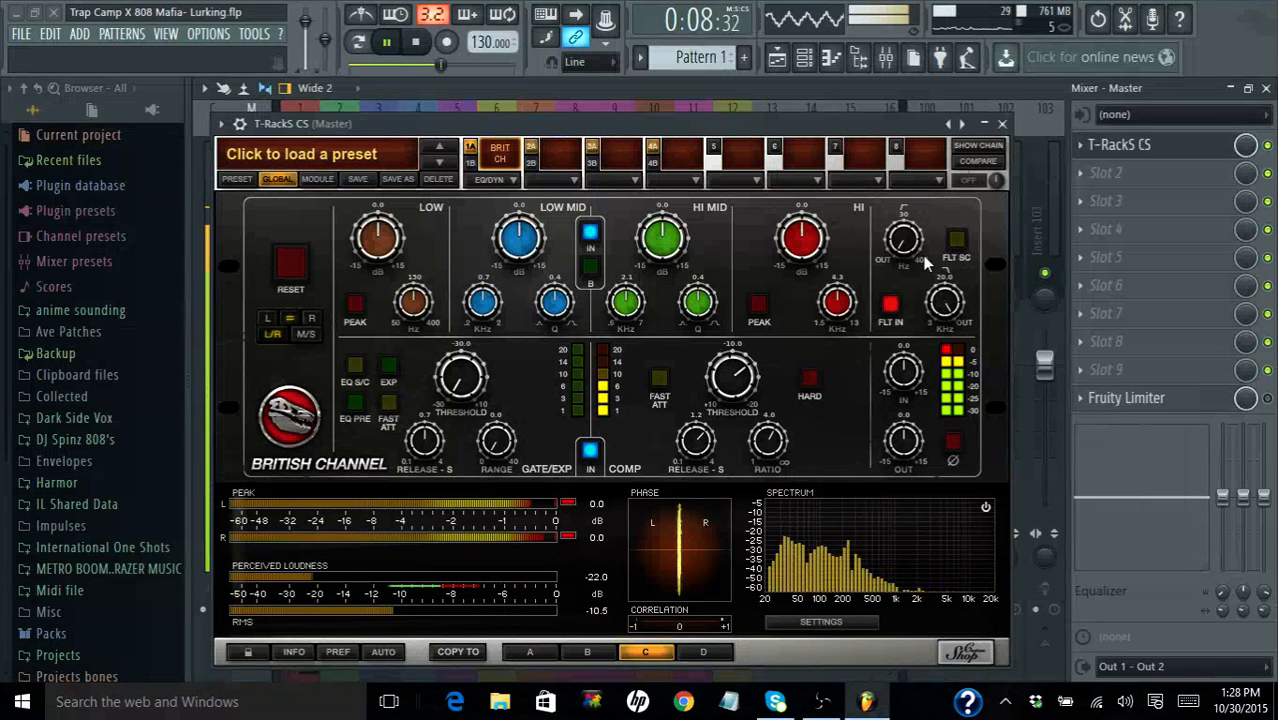
pyautogui.click(956, 243)
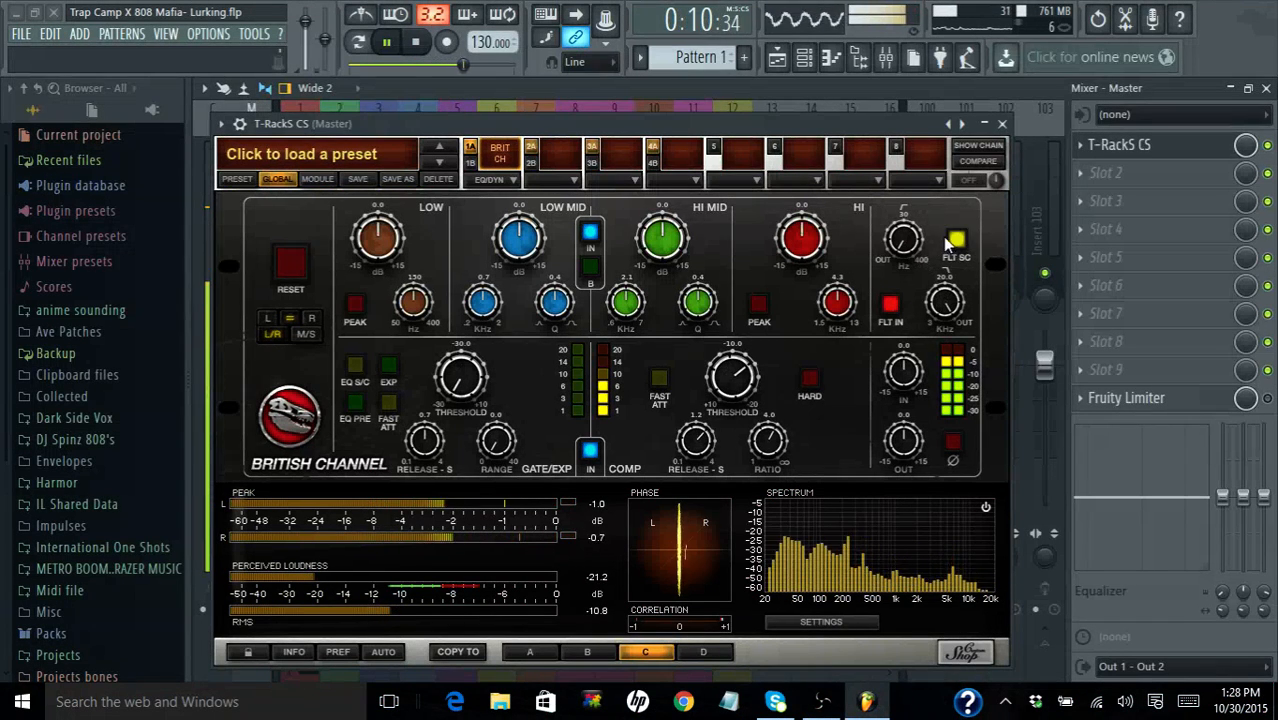
pyautogui.moveTo(903, 240); pyautogui.dragTo(876, 88)
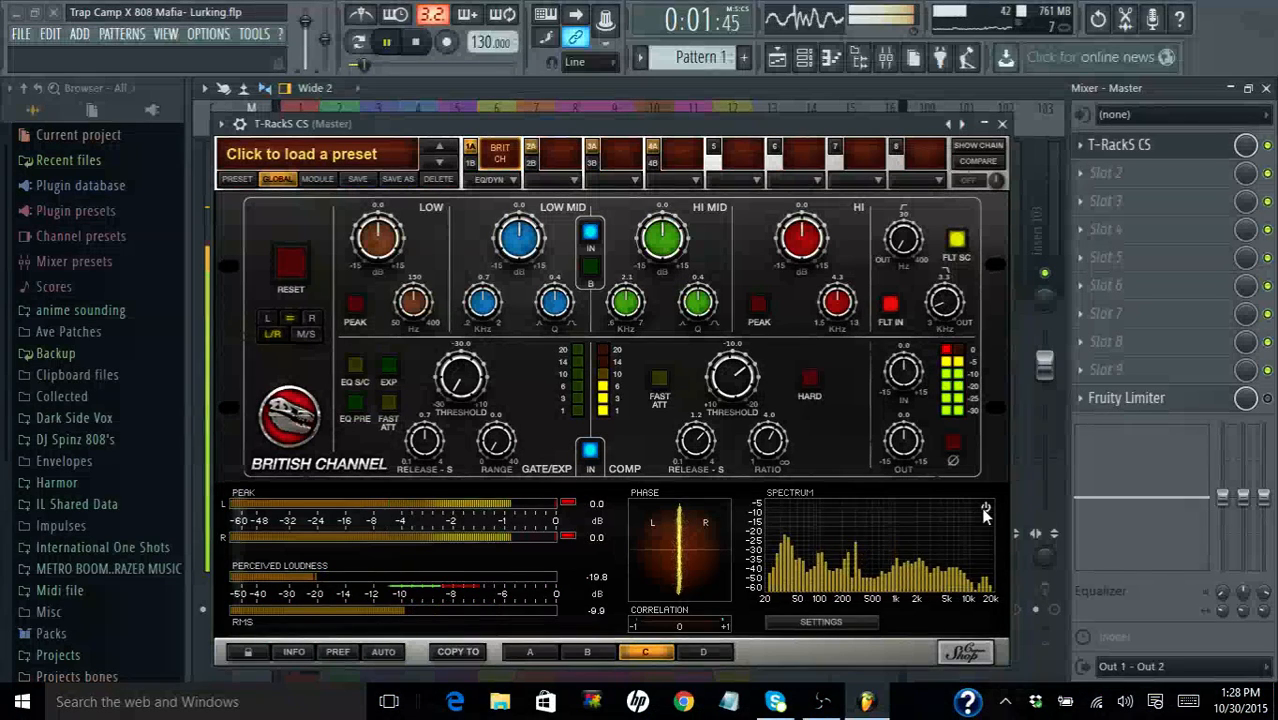
pyautogui.click(956, 238)
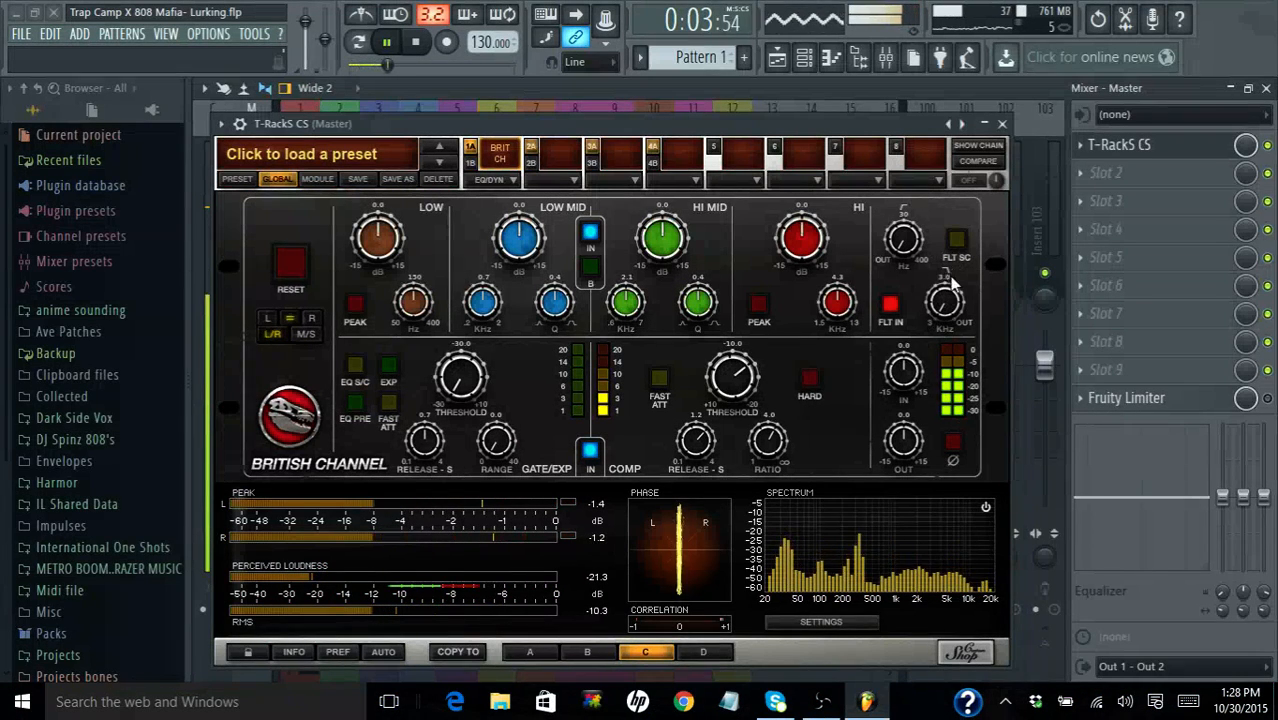
# - Return the low-pass filter to 20 kHz, and sweep the high-pass filter up to 400 Hz and back to 30 Hz
pyautogui.moveTo(949, 297); pyautogui.dragTo(905, 137)
pyautogui.moveTo(930, 231); pyautogui.dragTo(982, 370)
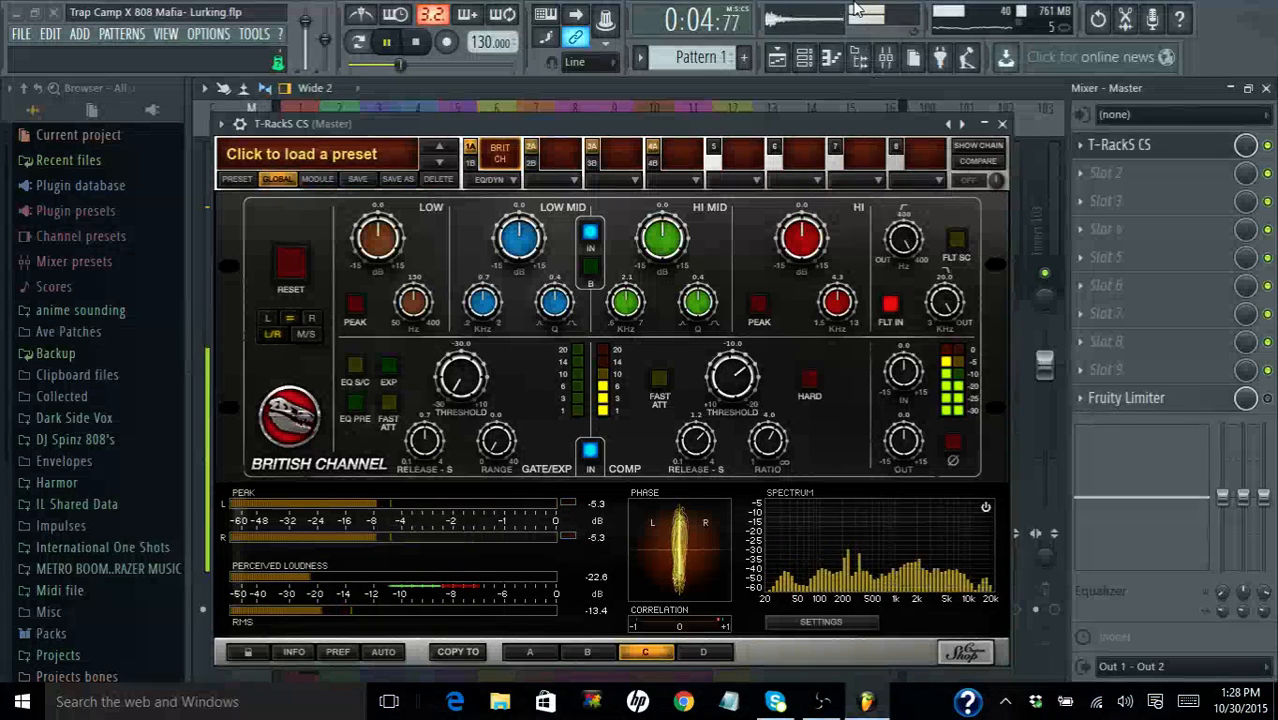
pyautogui.moveTo(858, 8); pyautogui.dragTo(902, 236)
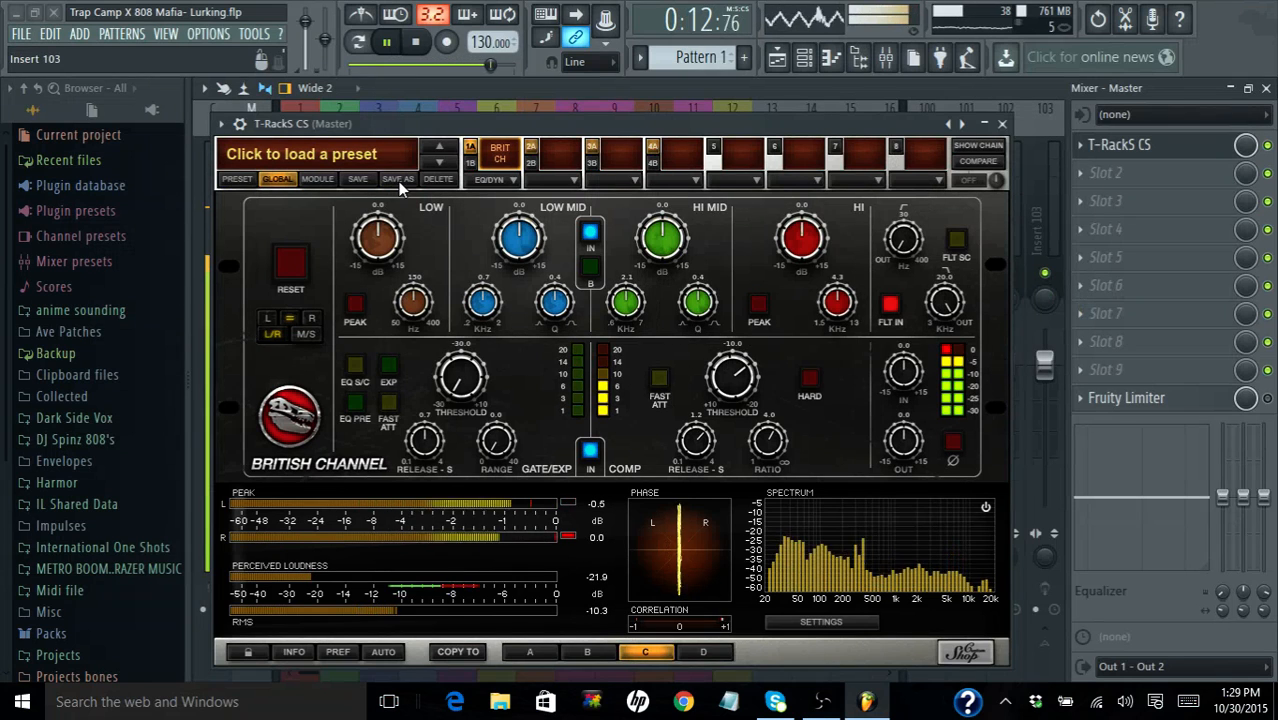
# - Replace the British Channel in slot 1A with the Master EQ 432 and stop playback
pyautogui.click(501, 182)
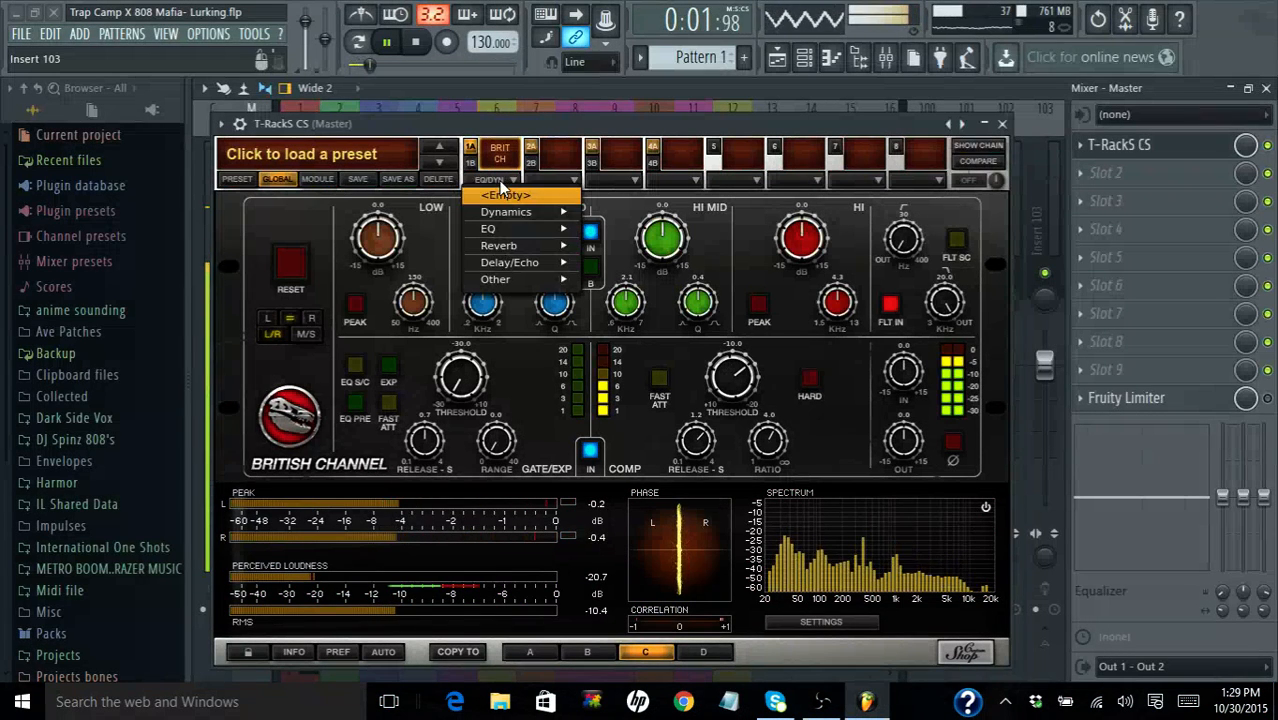
pyautogui.moveTo(522, 253)
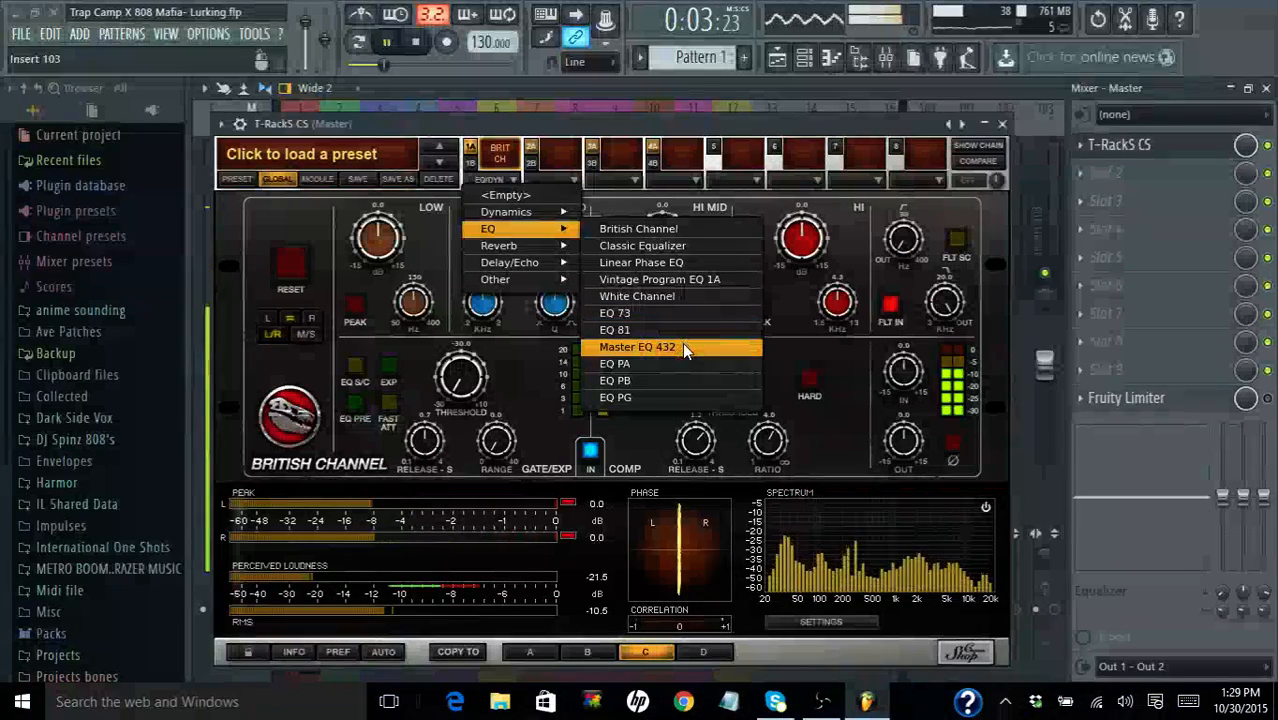
pyautogui.click(683, 347)
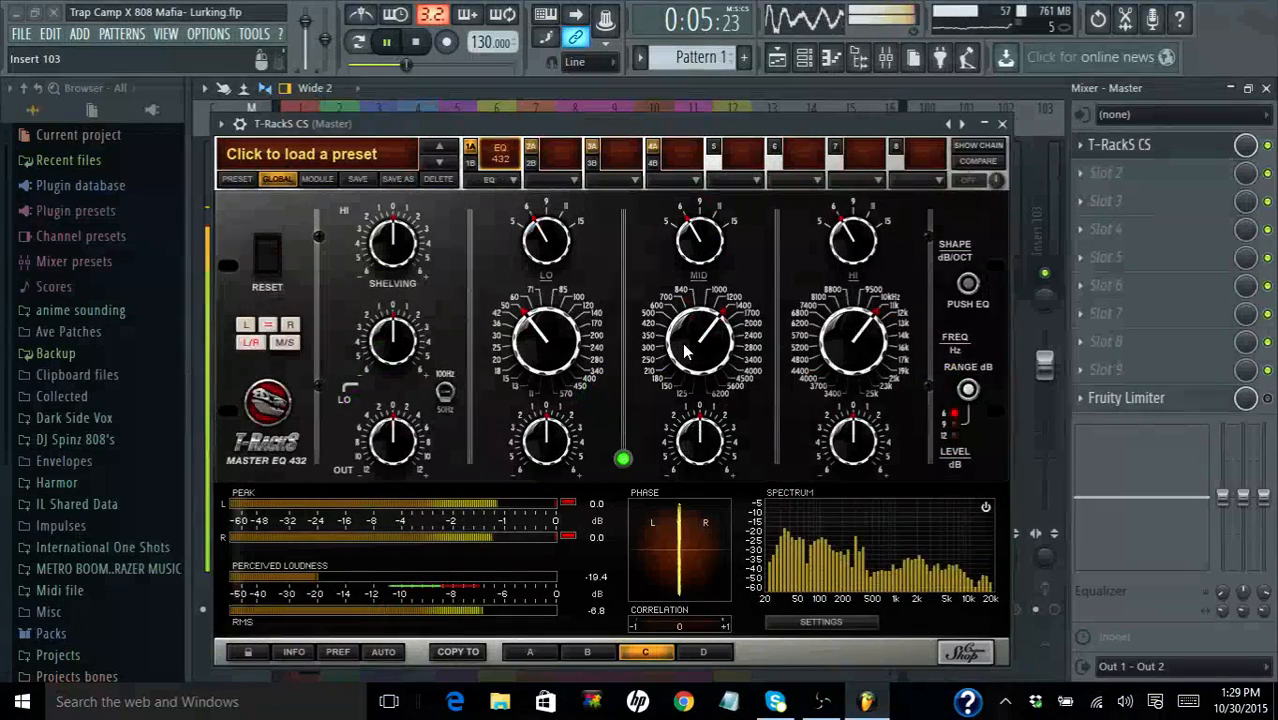
pyautogui.press('space')
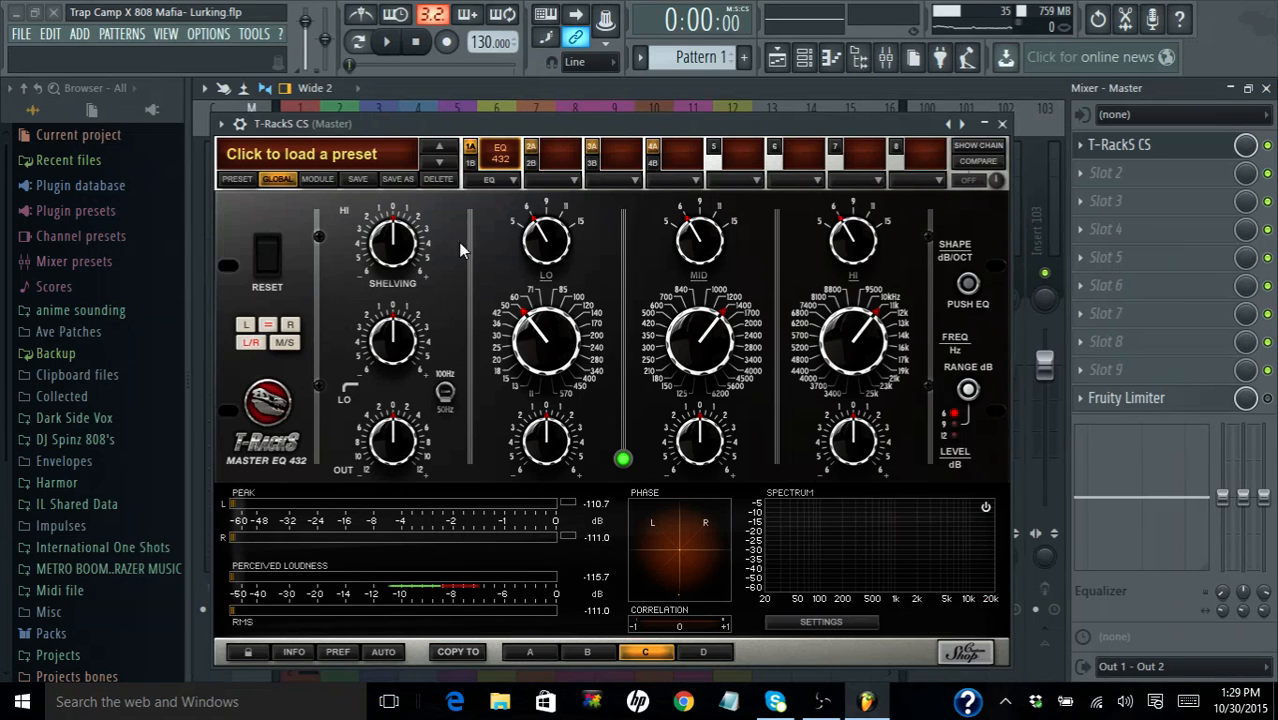
pyautogui.click(501, 181)
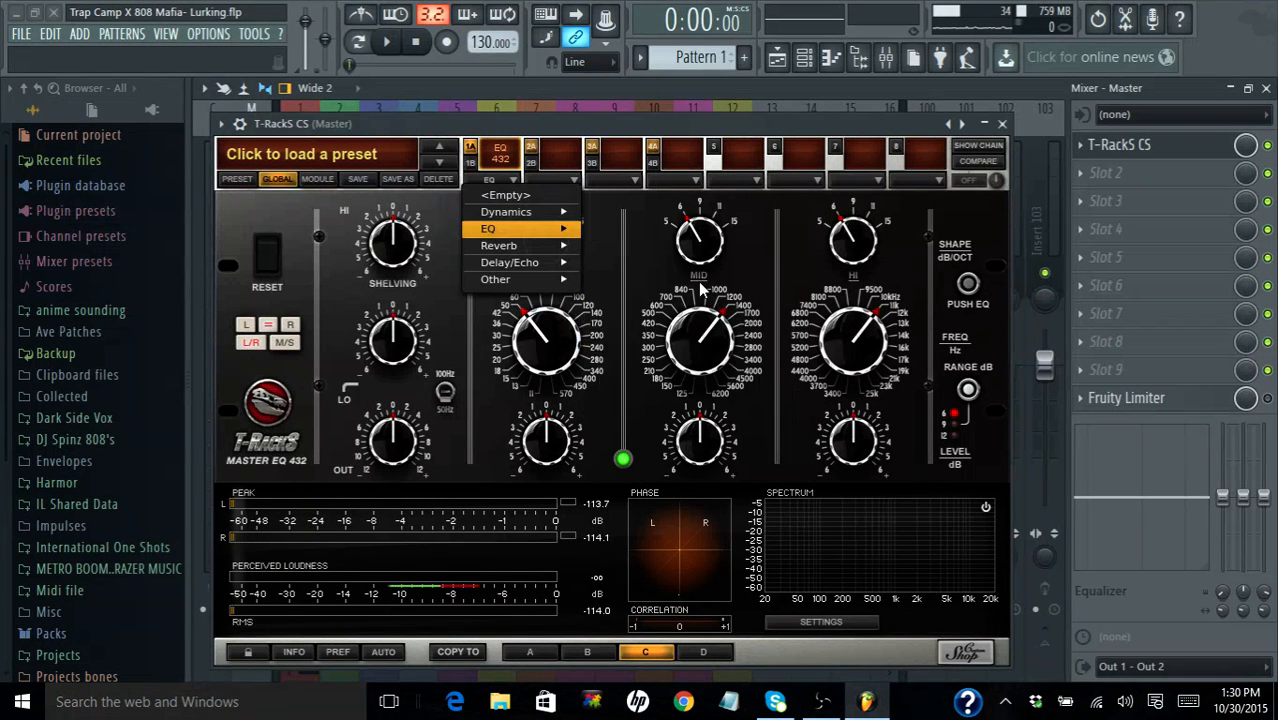
pyautogui.moveTo(549, 211)
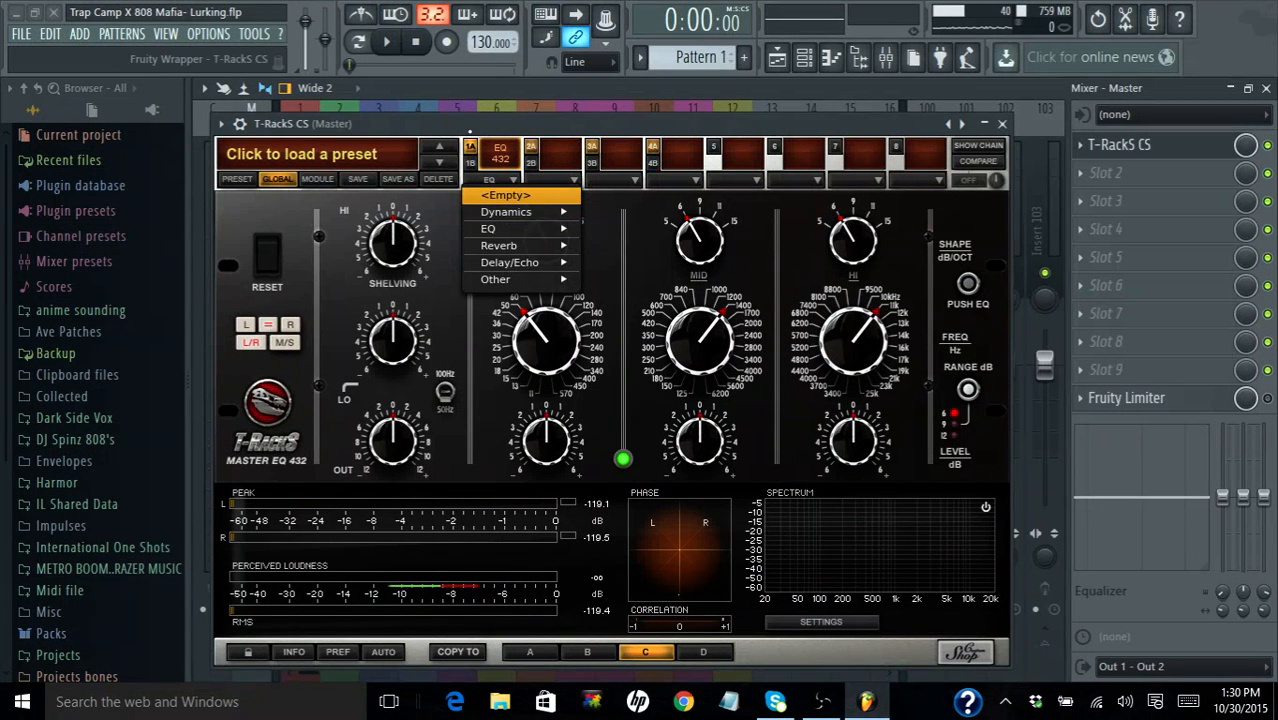
pyautogui.click(441, 223)
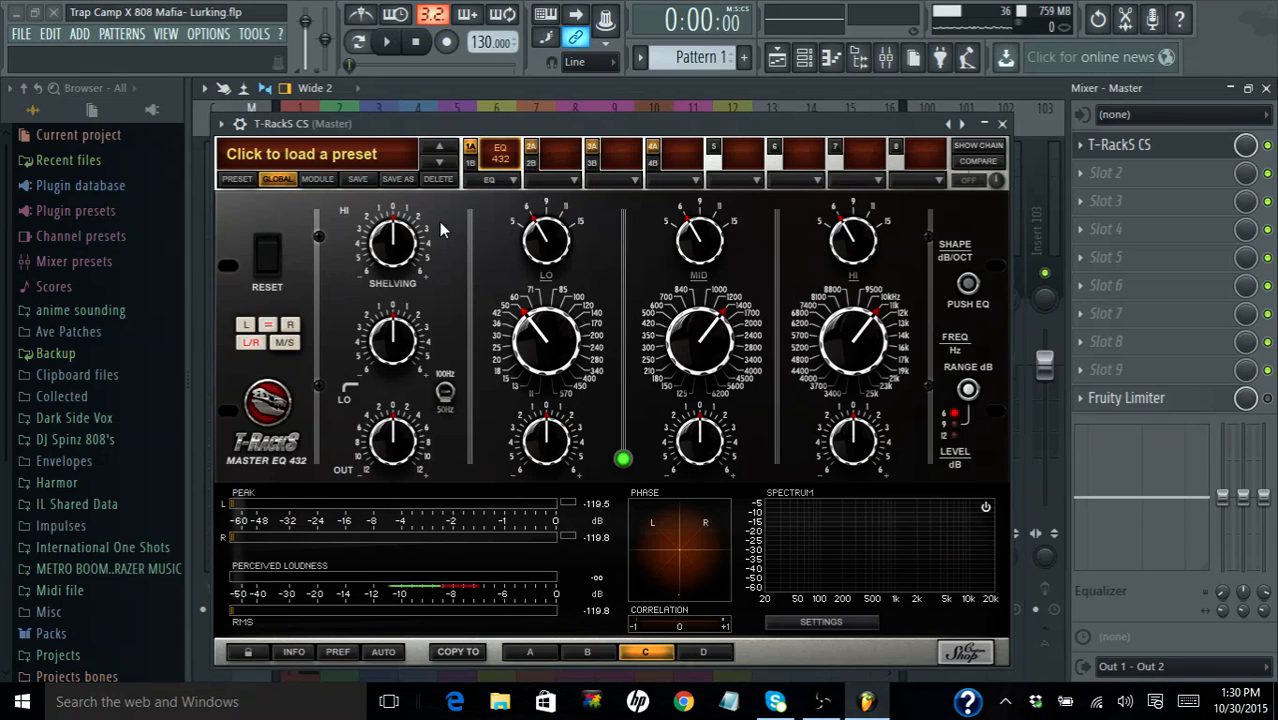